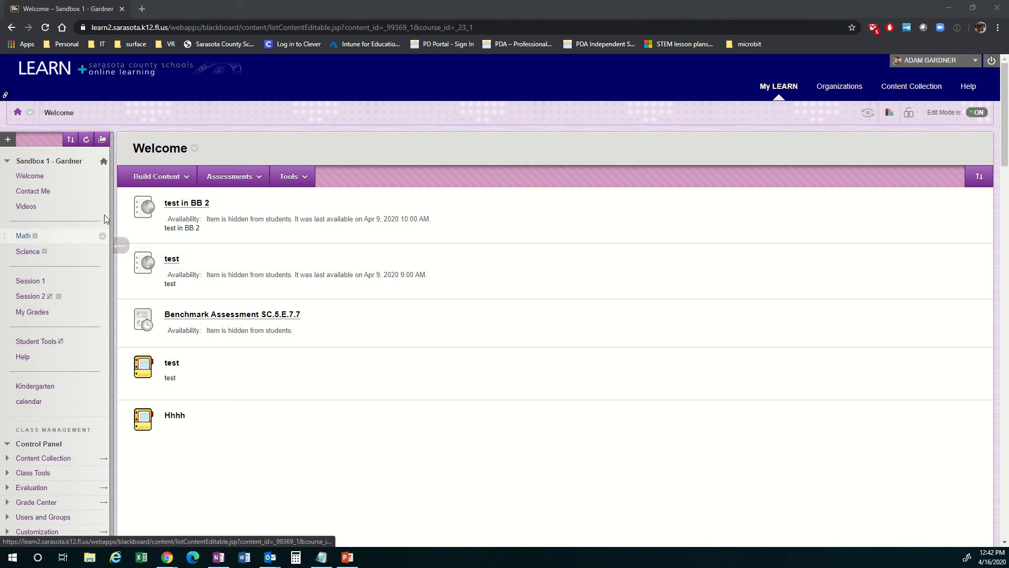
Step: Hide the course menu and bring it back into view
click(120, 244)
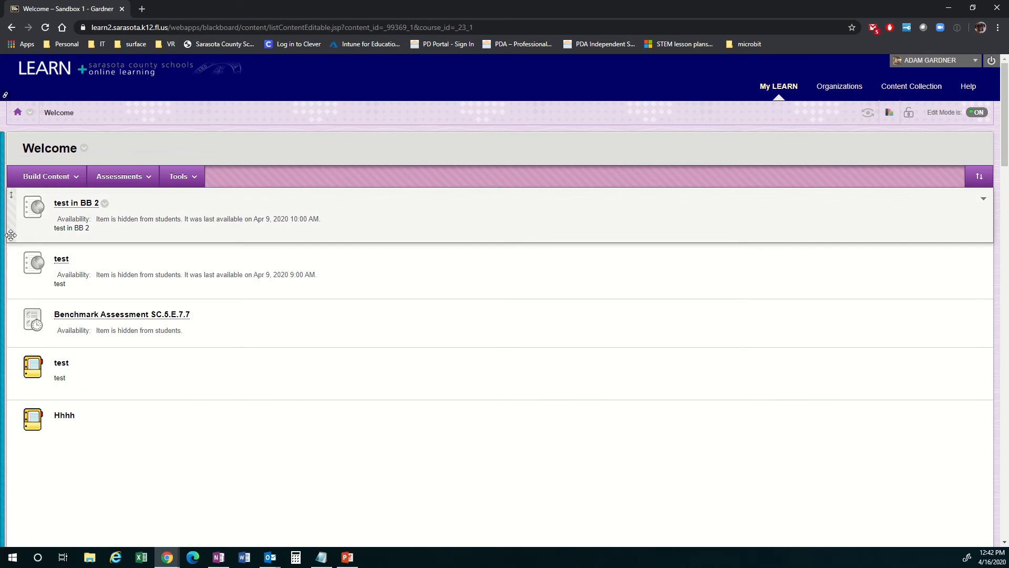
click(8, 247)
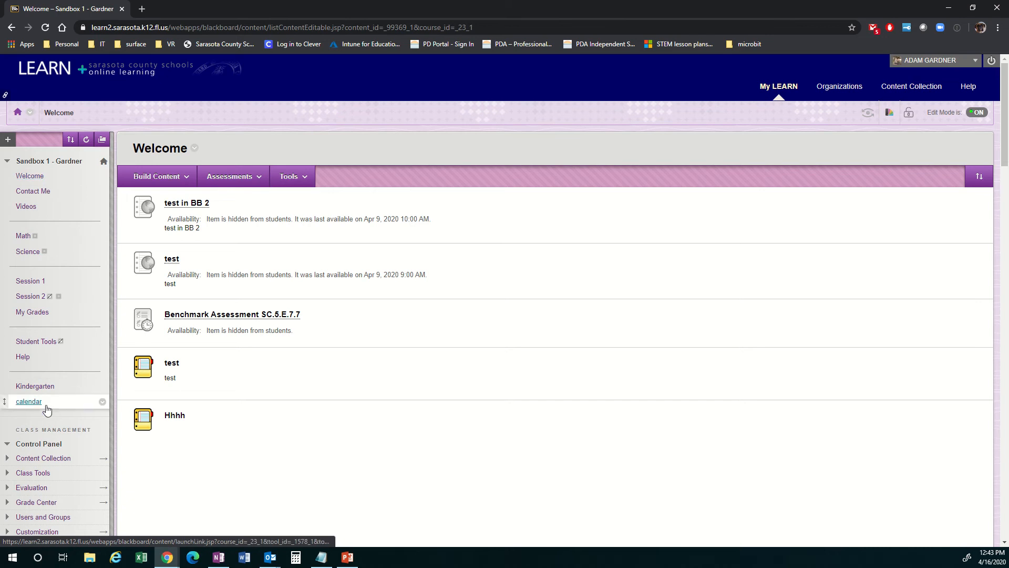
Step: Add a content area named Video that is available to users, and place it above Math in the course menu
click(8, 140)
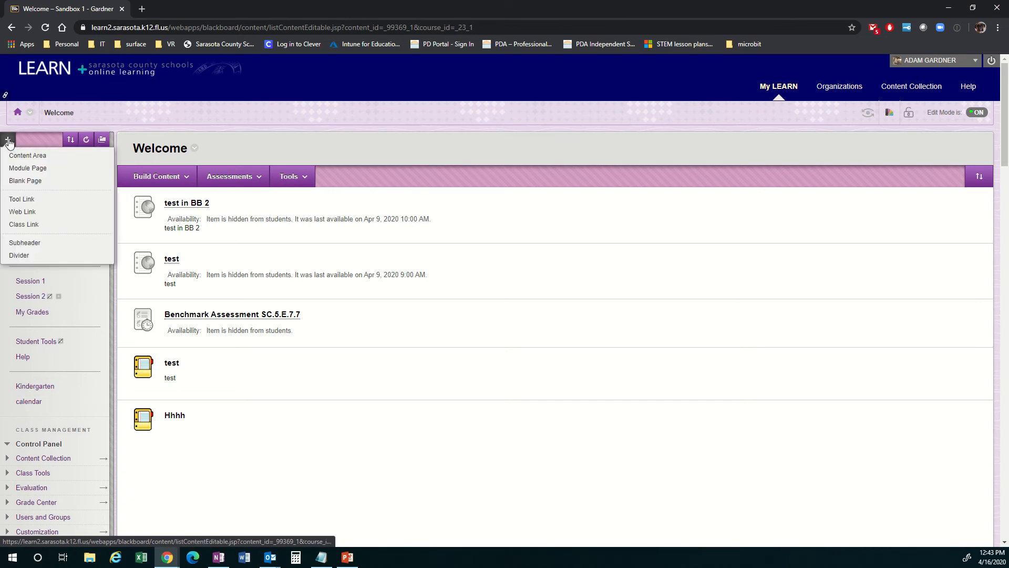
click(29, 156)
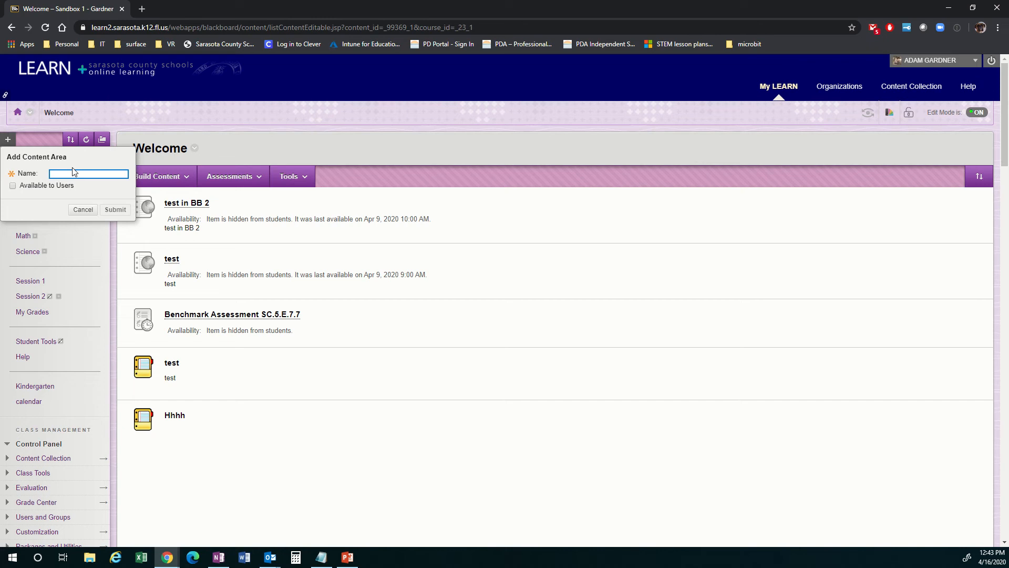
text(Video)
click(13, 185)
click(121, 211)
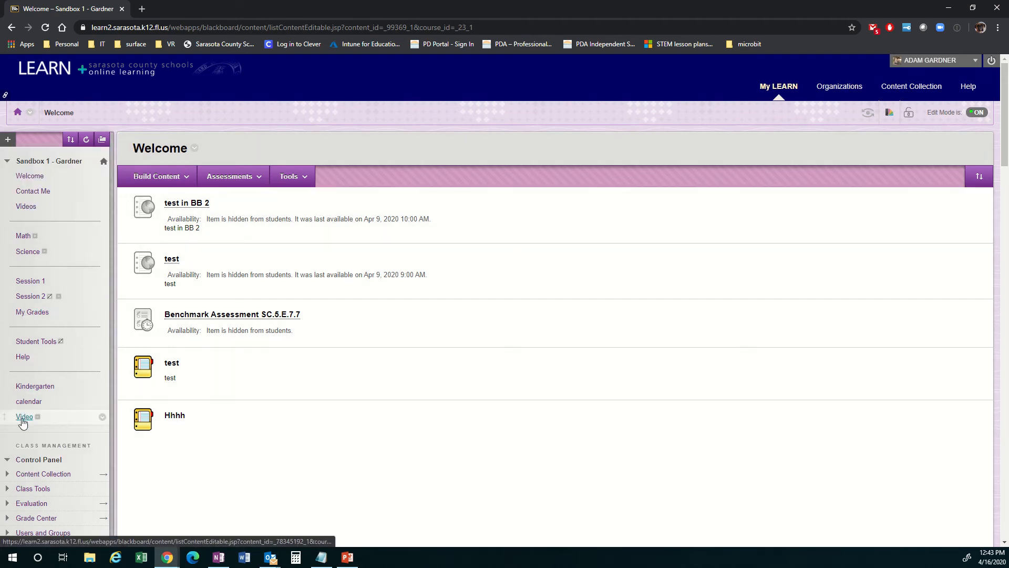
drag(6, 417, 20, 234)
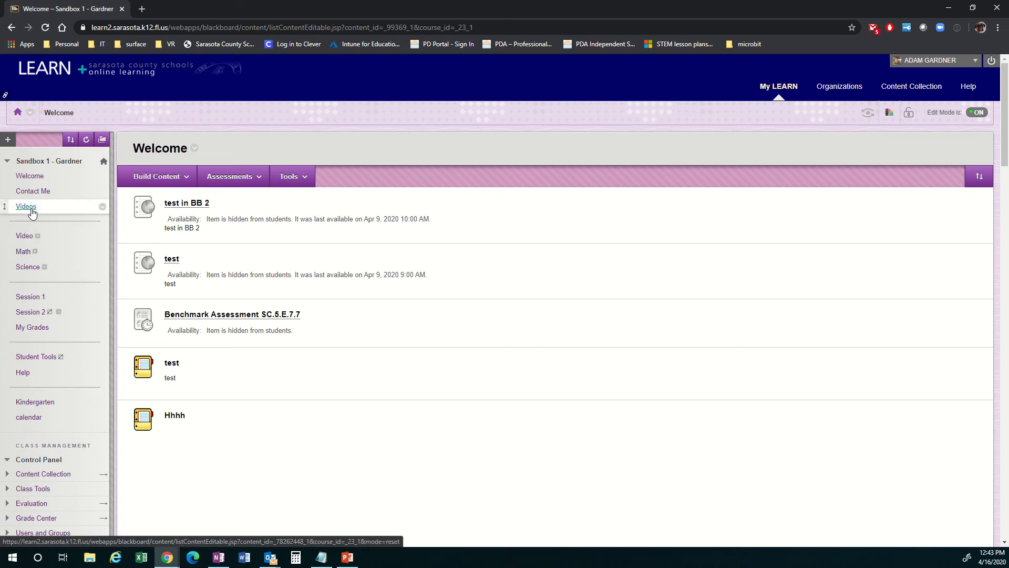
Step: In the Video content area, create a content folder named "Topic 1" with the text "enter info here"
click(22, 240)
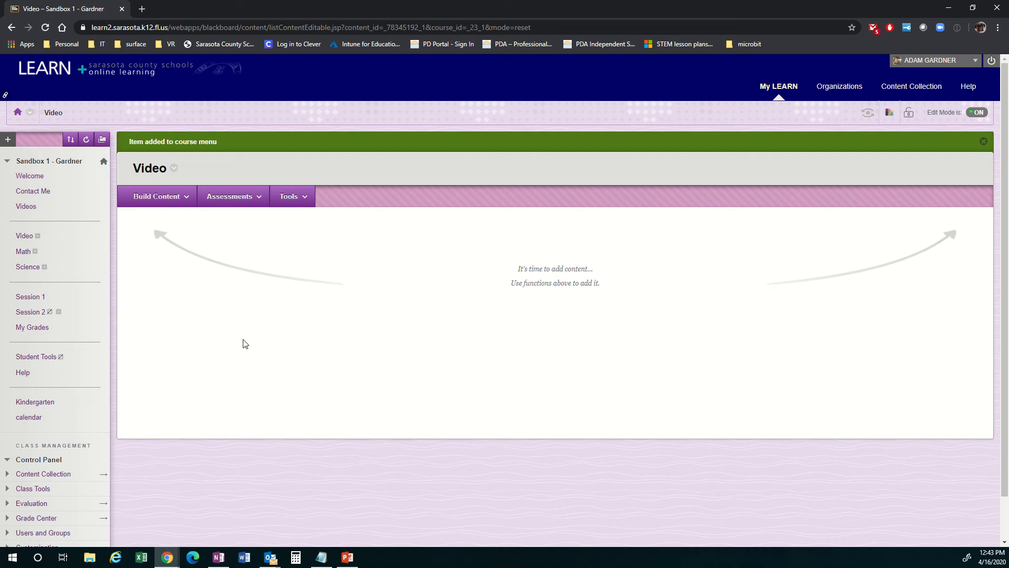
click(185, 197)
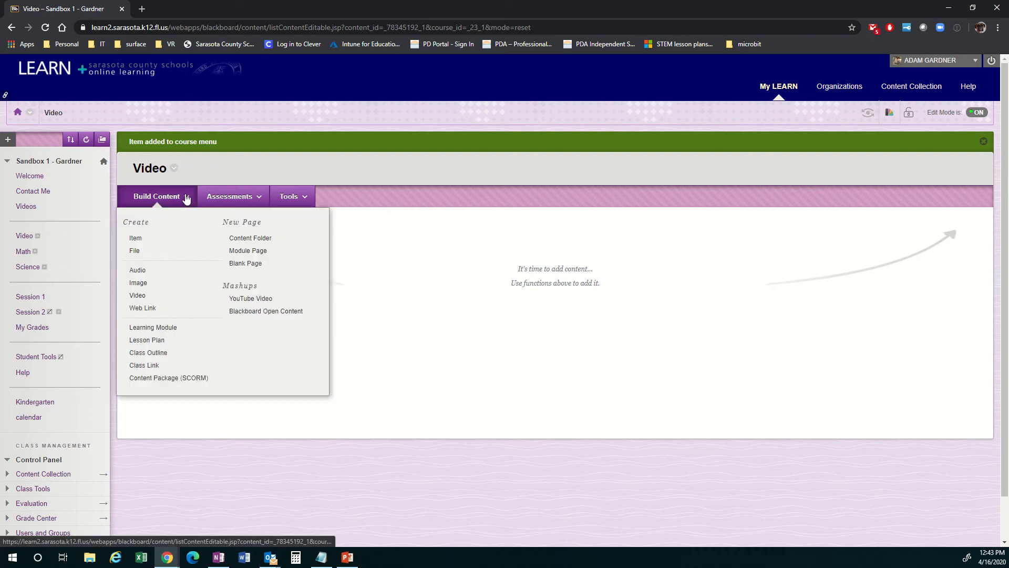
click(248, 239)
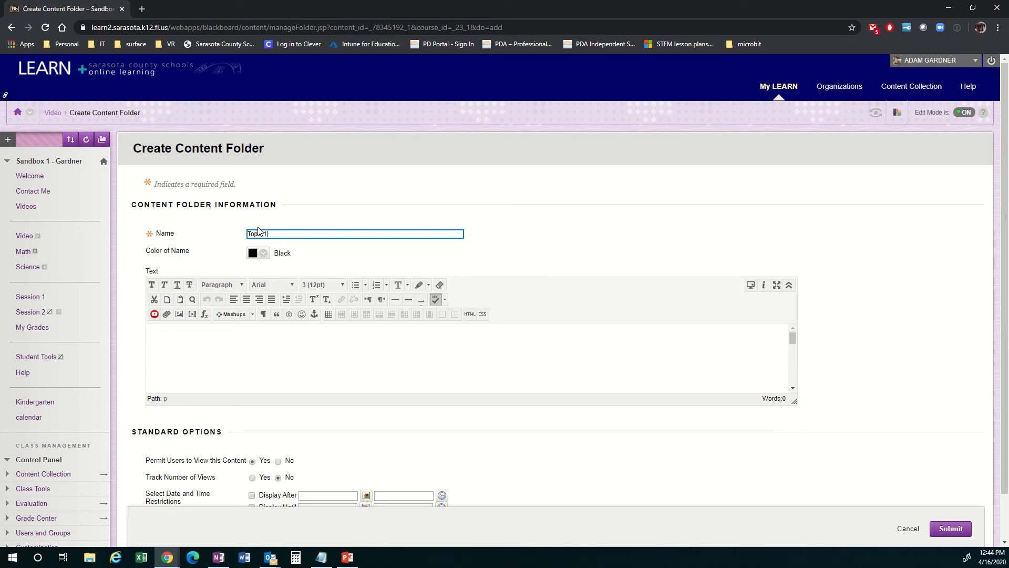
click(213, 336)
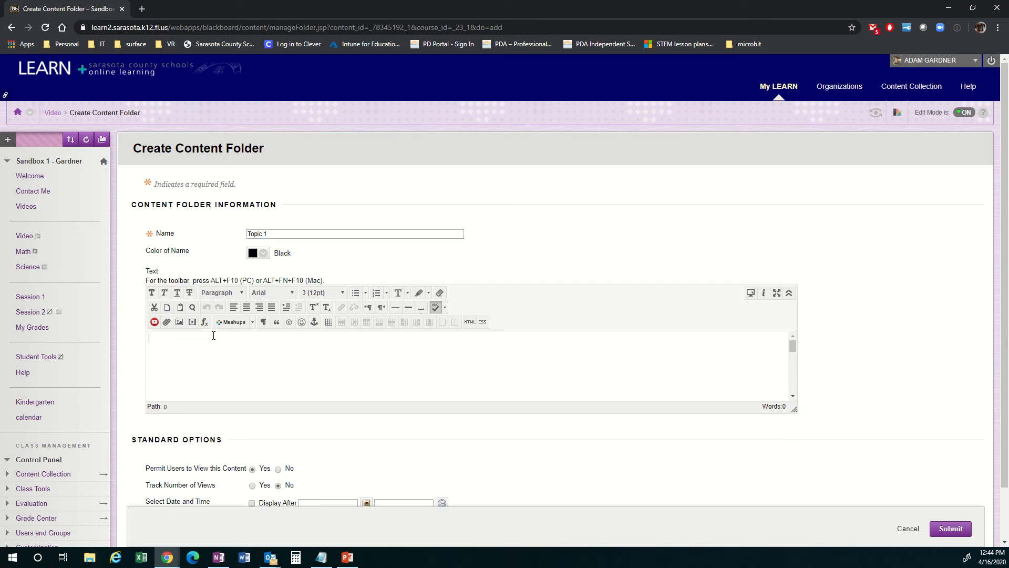
text(enter info here)
scroll(723, 377, down, 3)
scroll(908, 295, down, 2)
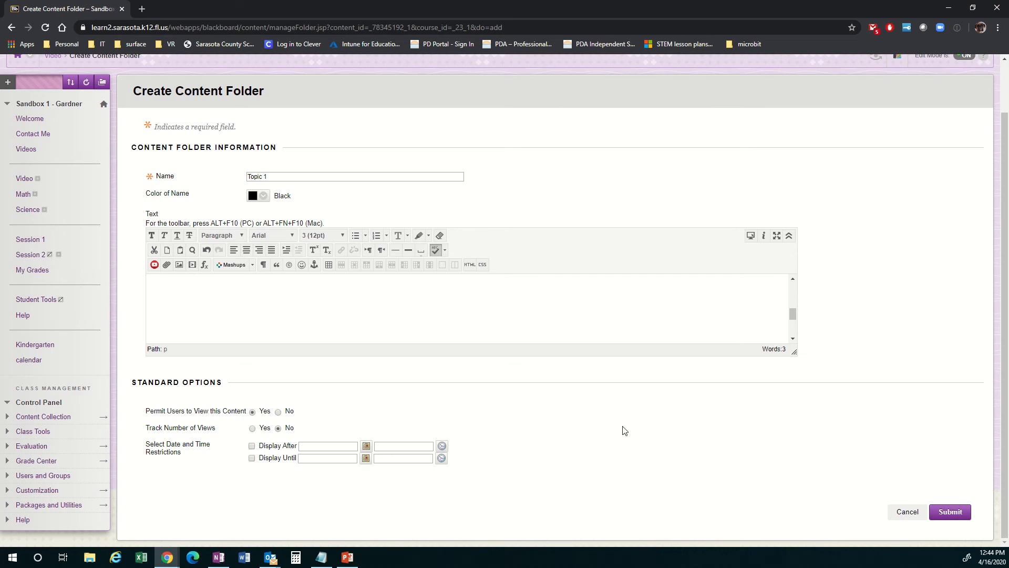
click(951, 512)
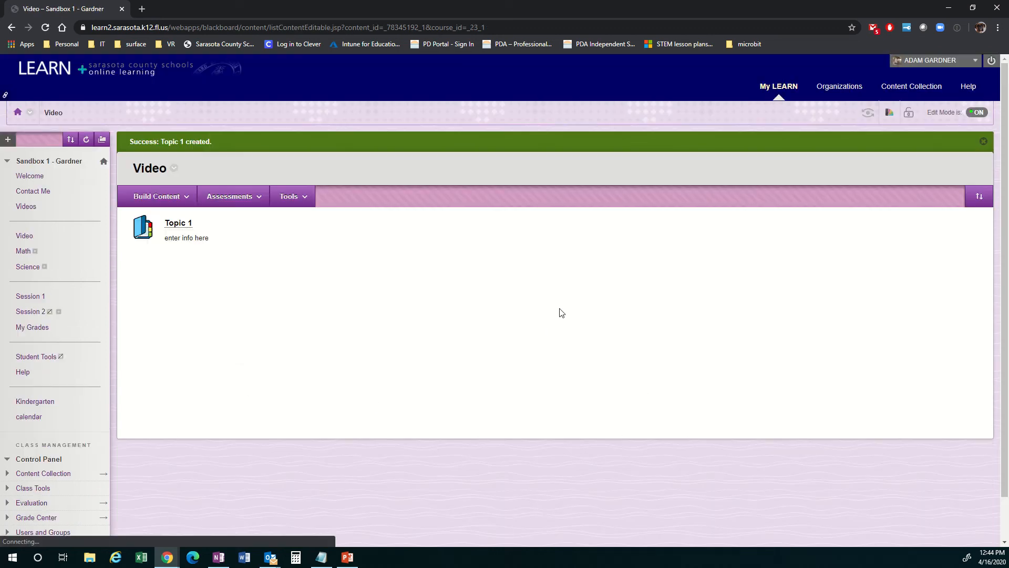
Step: Create a second content folder named "Topic 2" in the Video area with the text "more info goes here"
click(180, 197)
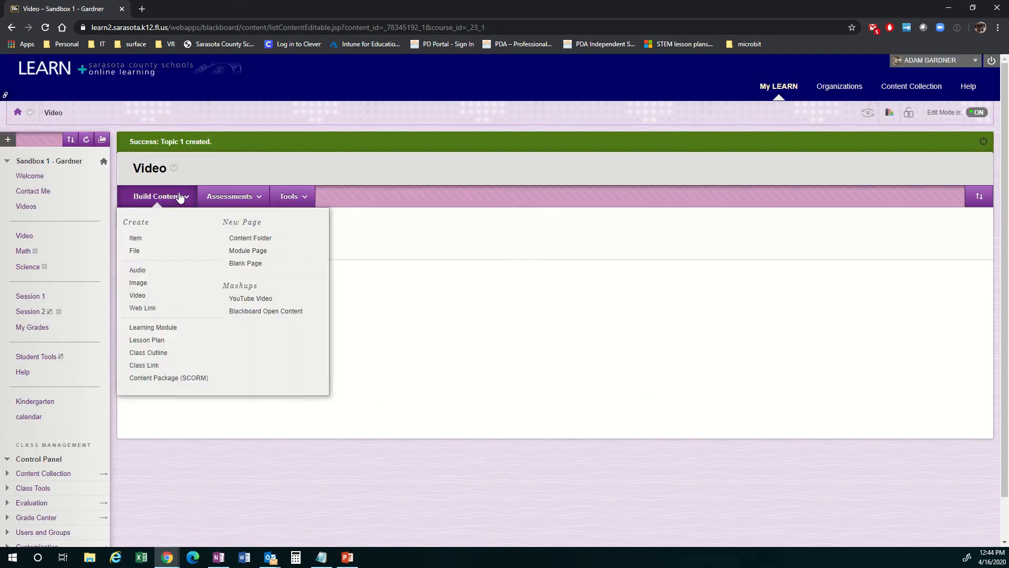
click(230, 196)
click(173, 199)
click(249, 238)
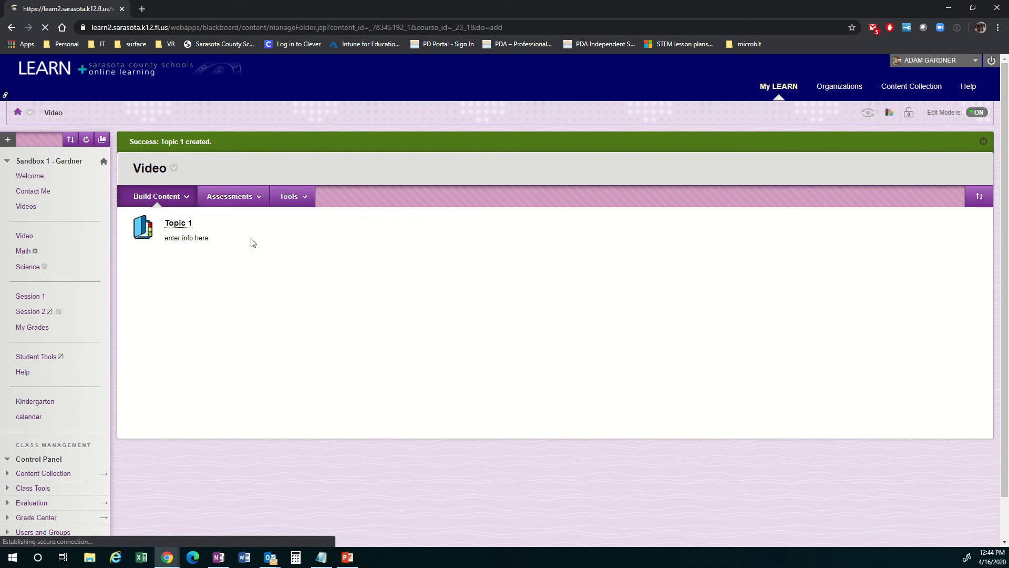
click(252, 233)
text(T)
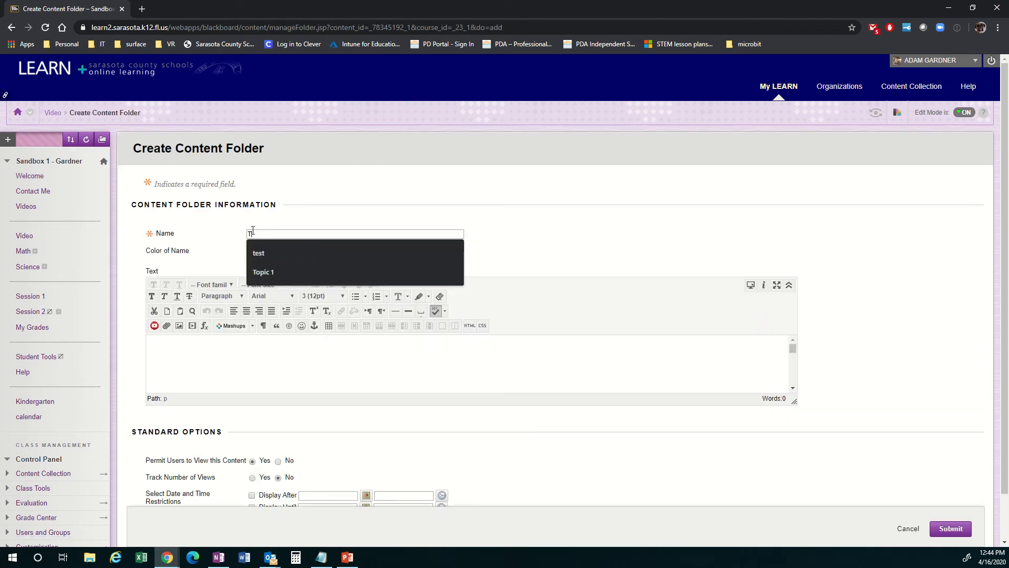
text(opic 2)
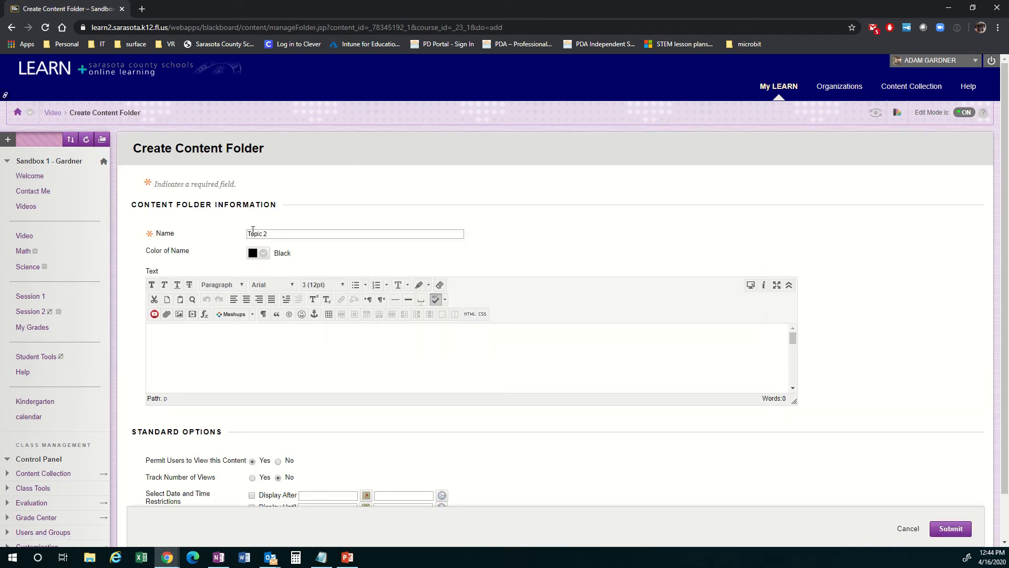
click(256, 348)
text(more info)
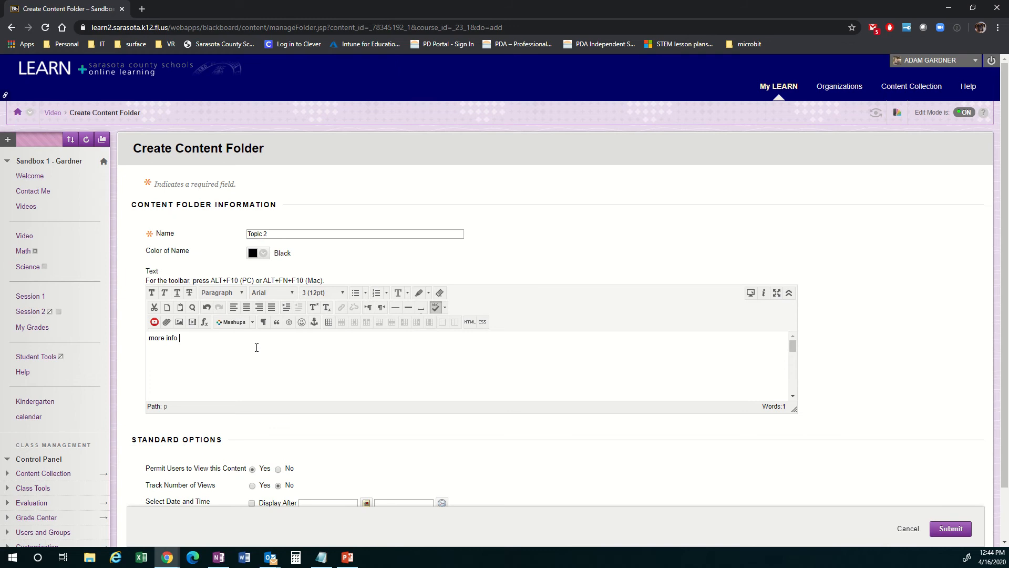
text( goes here)
click(941, 527)
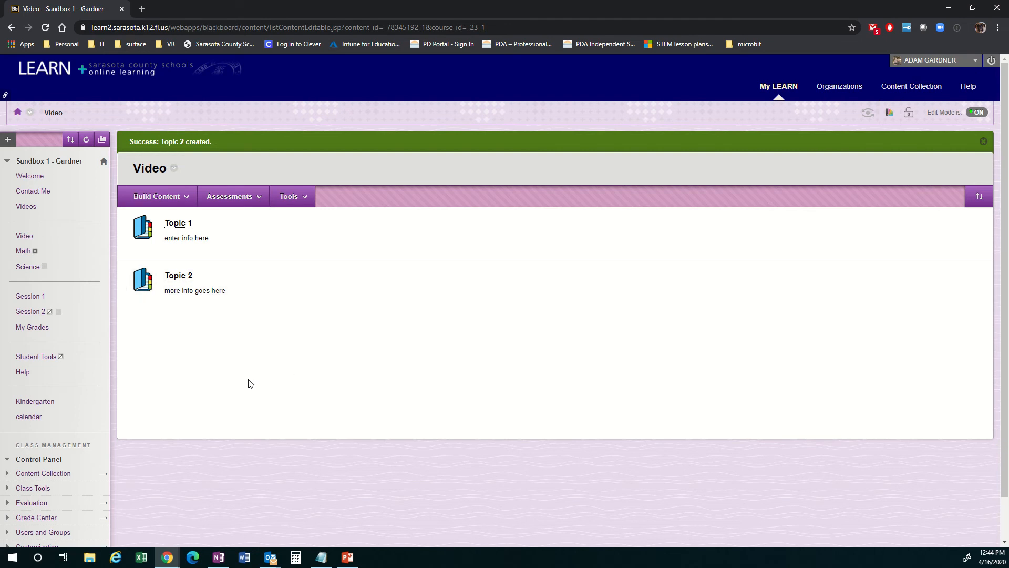
Step: Start a new item in the Topic 1 folder named "This is an item" with the text "Please click this file to view/download it."
click(176, 225)
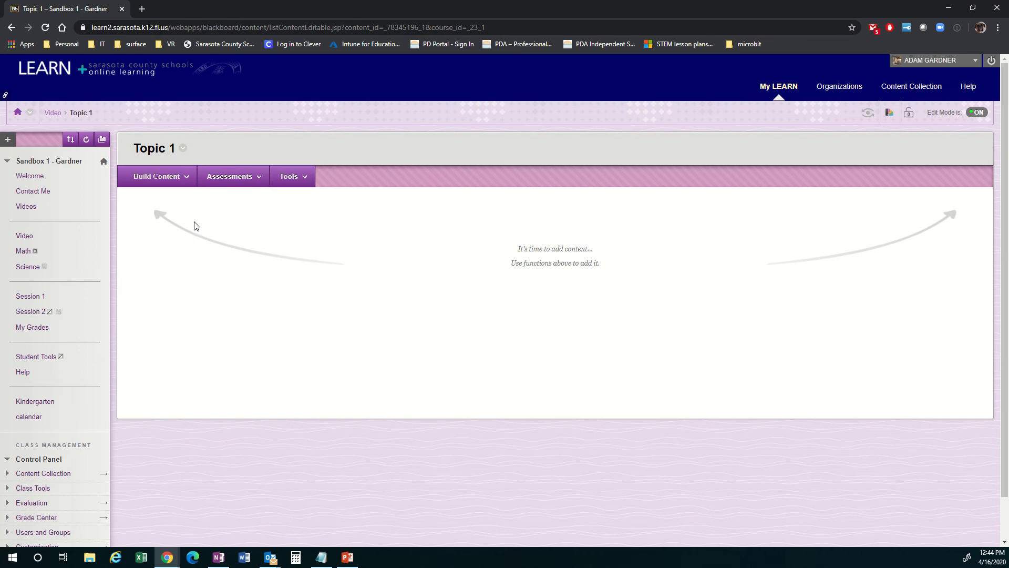
click(185, 178)
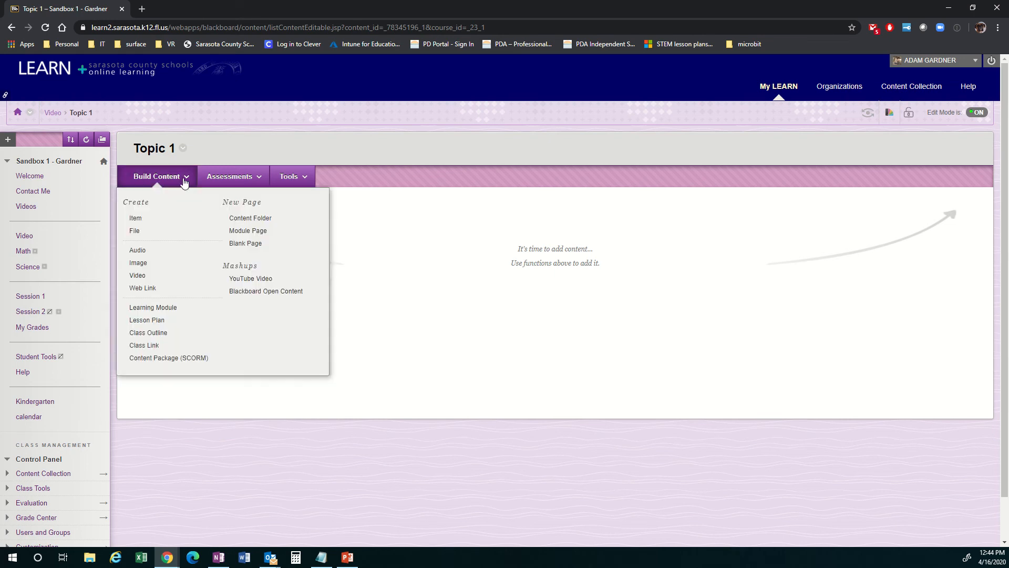
click(143, 223)
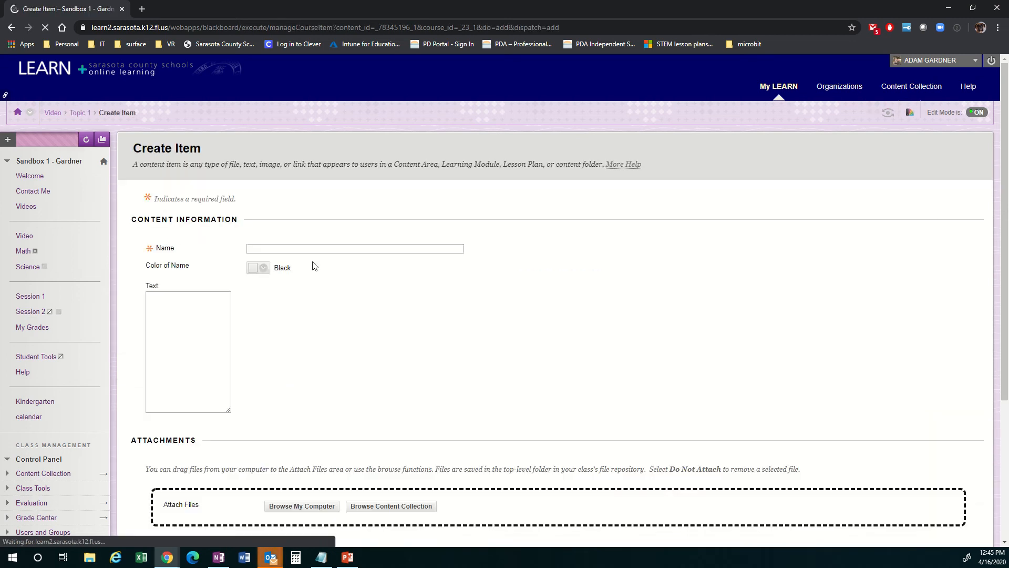
text(This is an )
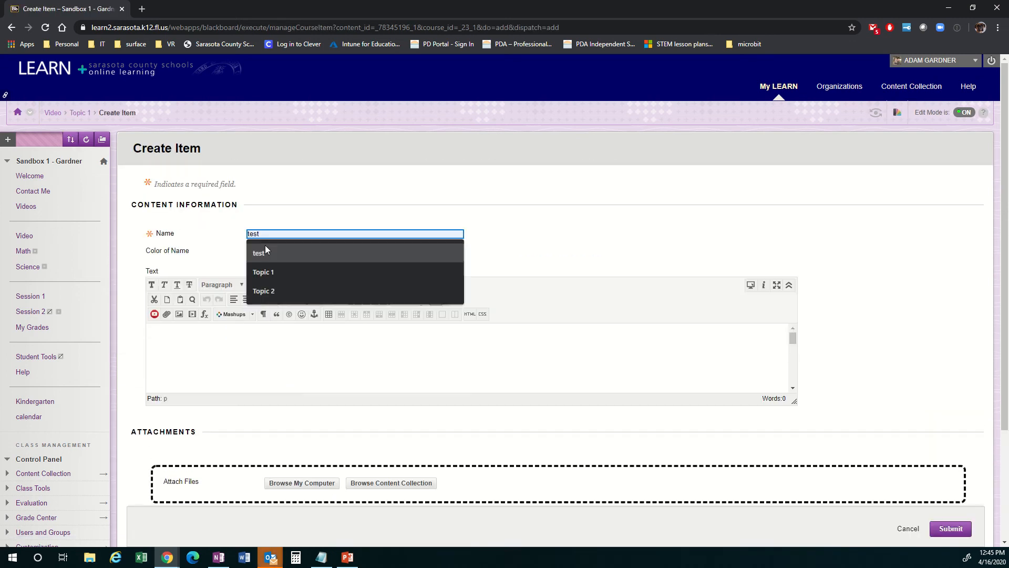
text(item)
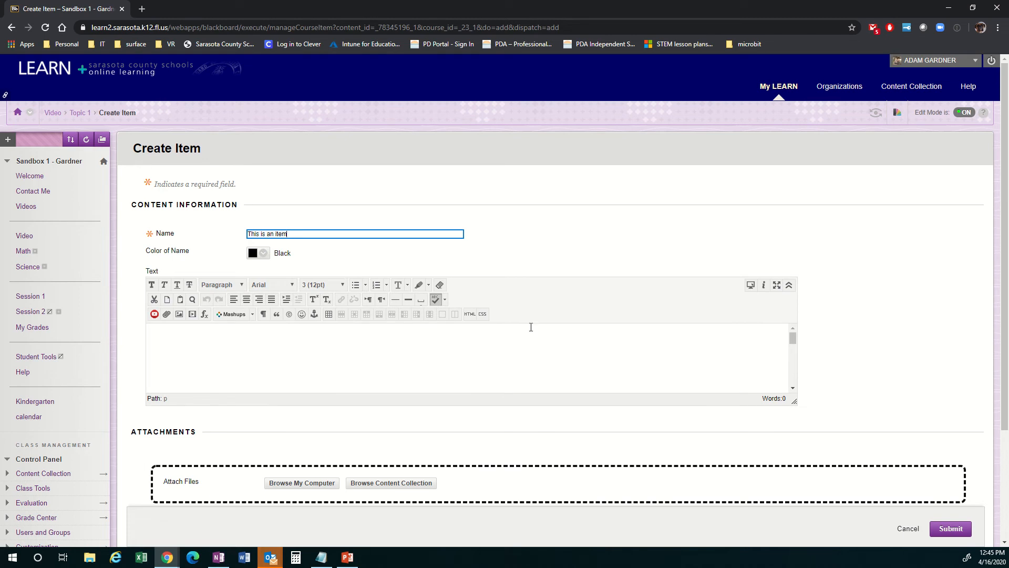
scroll(503, 339, down, 2)
click(362, 352)
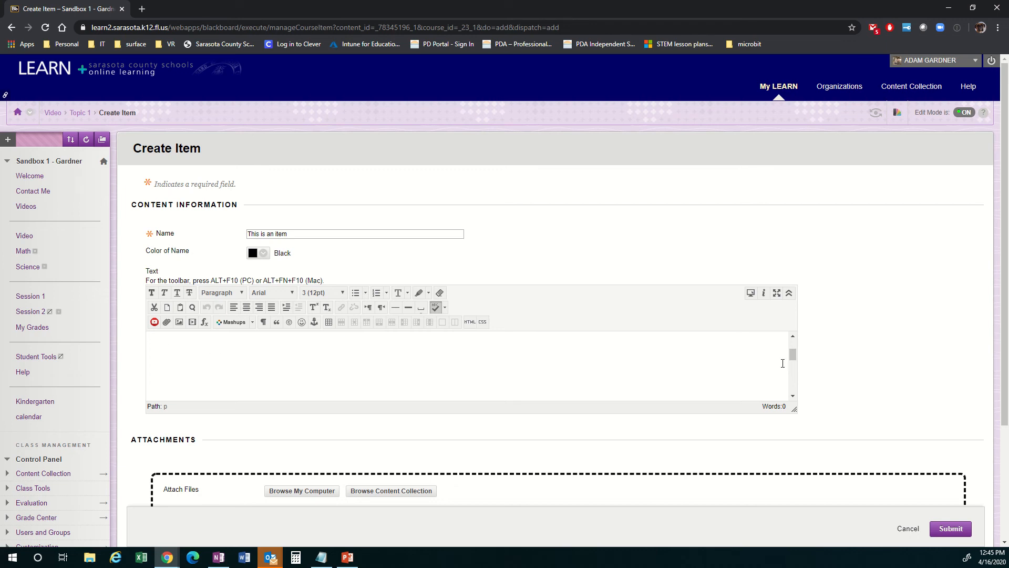
drag(798, 350, 793, 354)
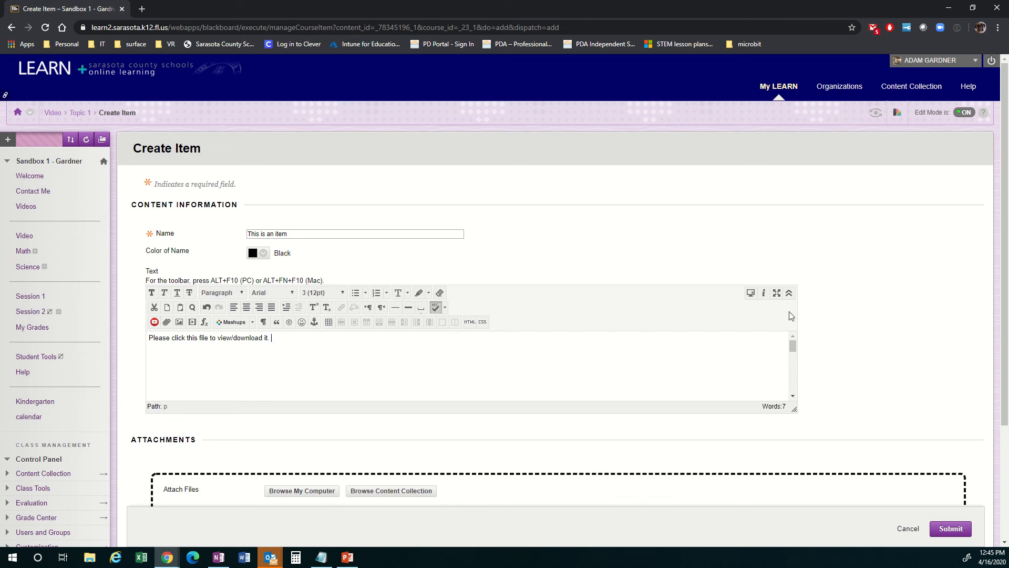
Step: Insert a link to the BB Courses PDF from the computer's desktop after the item's text, set to open in a new window
click(789, 292)
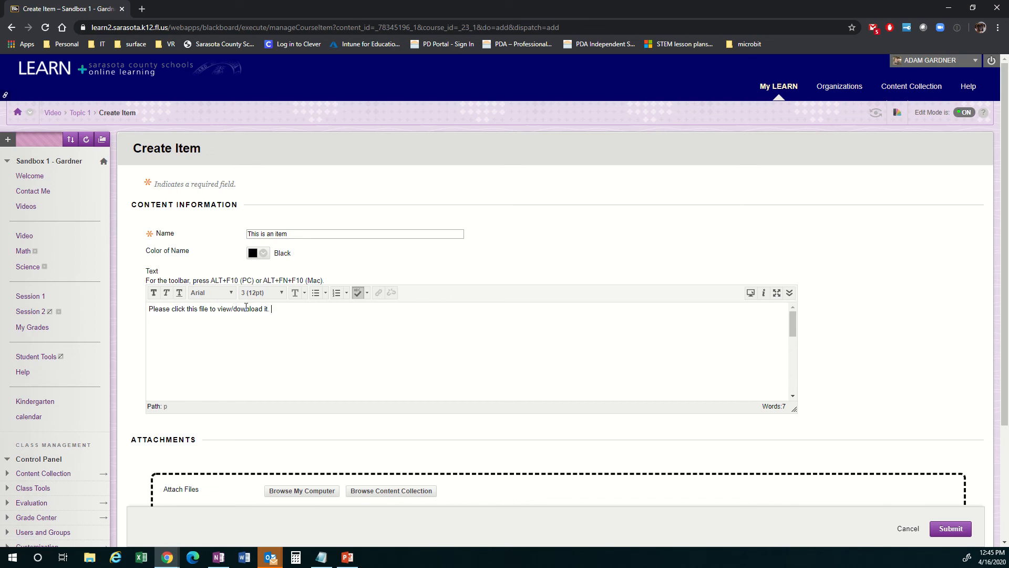
click(789, 292)
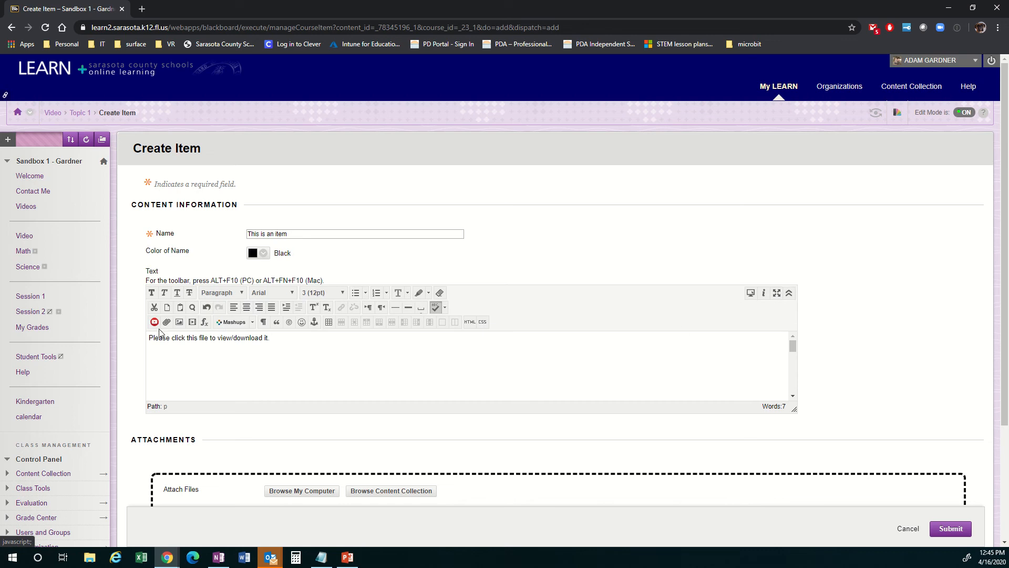
click(167, 323)
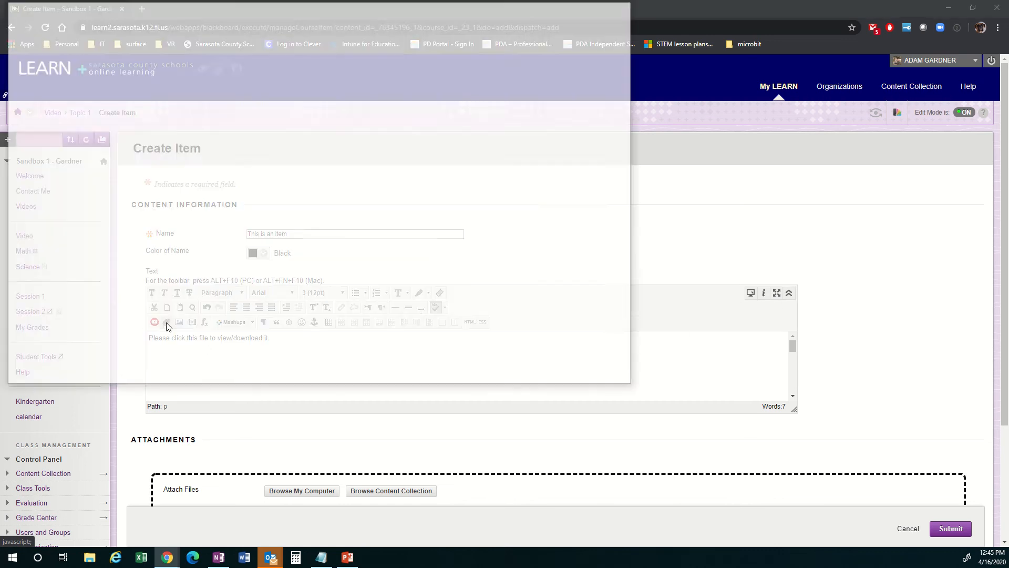
click(177, 173)
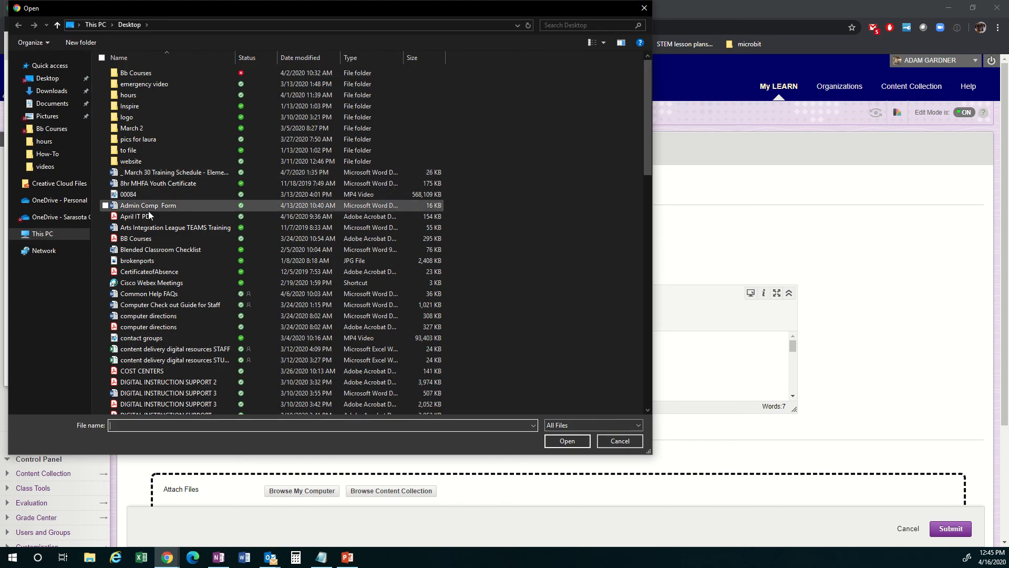
click(148, 239)
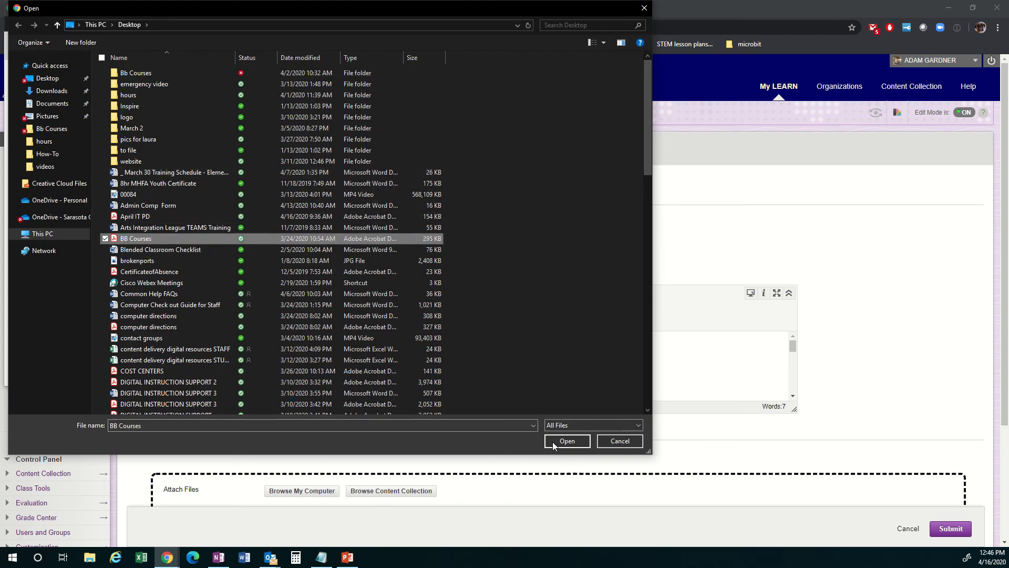
click(573, 443)
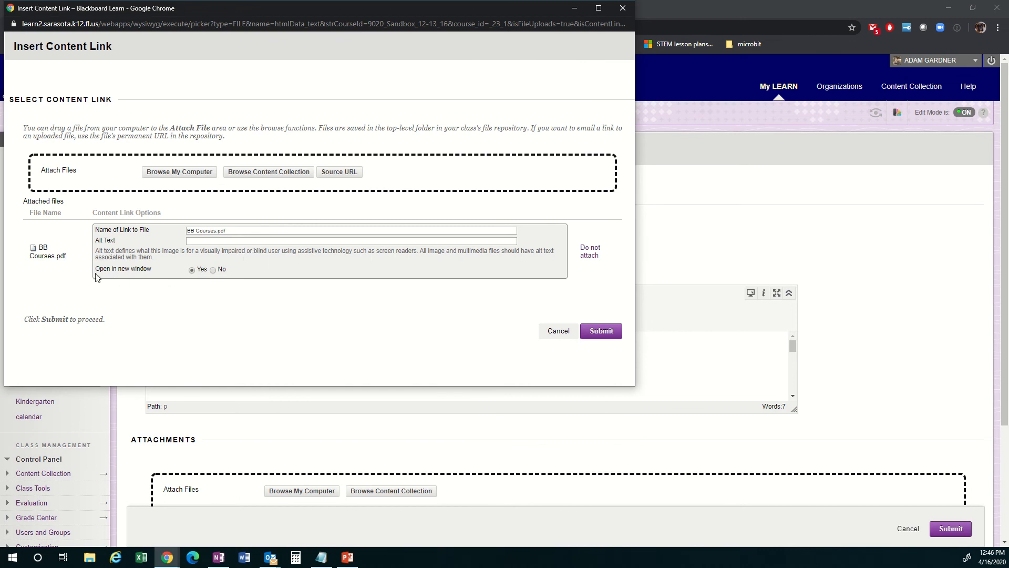
click(604, 332)
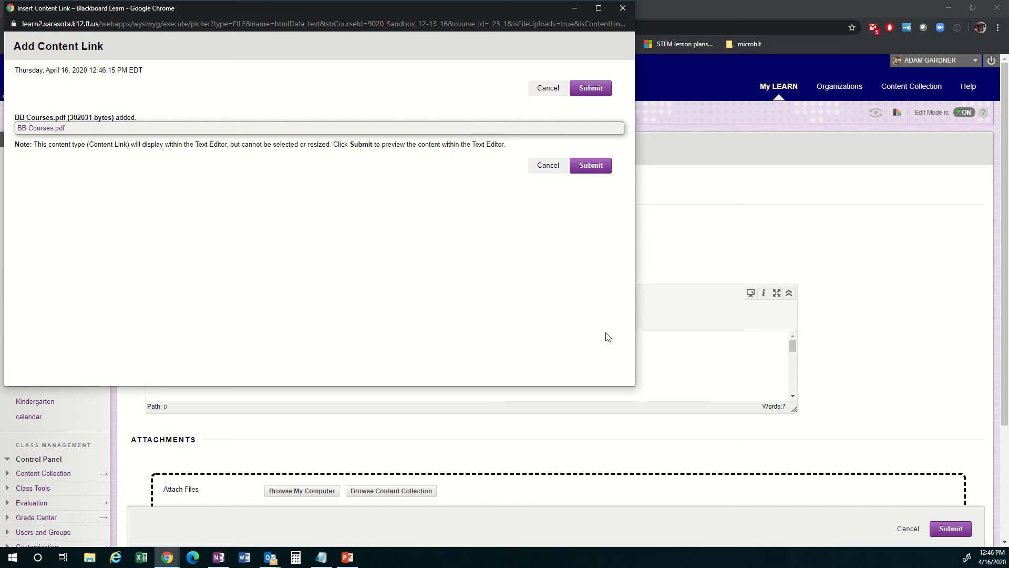
click(590, 165)
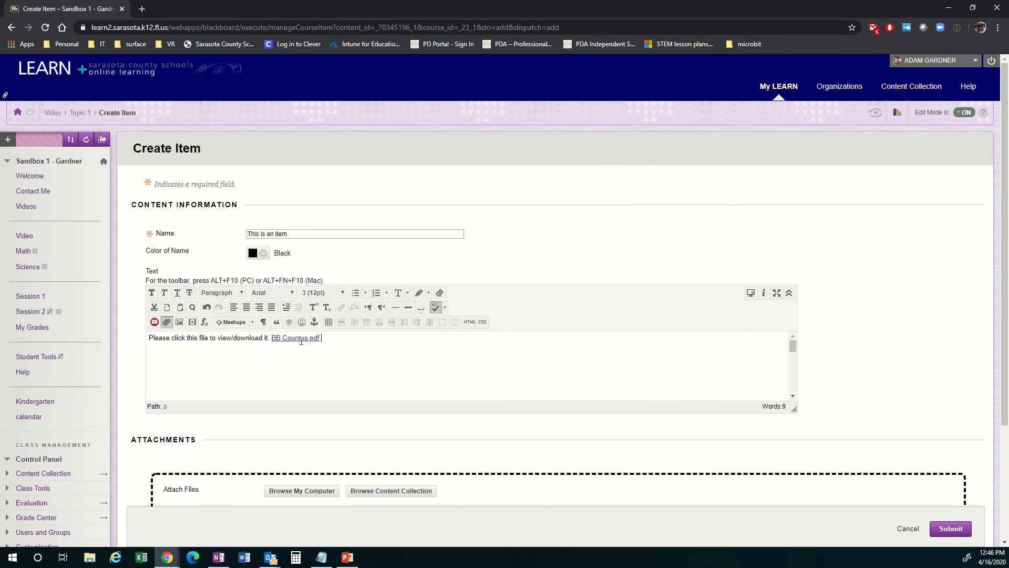
scroll(326, 364, down, 3)
scroll(831, 345, down, 3)
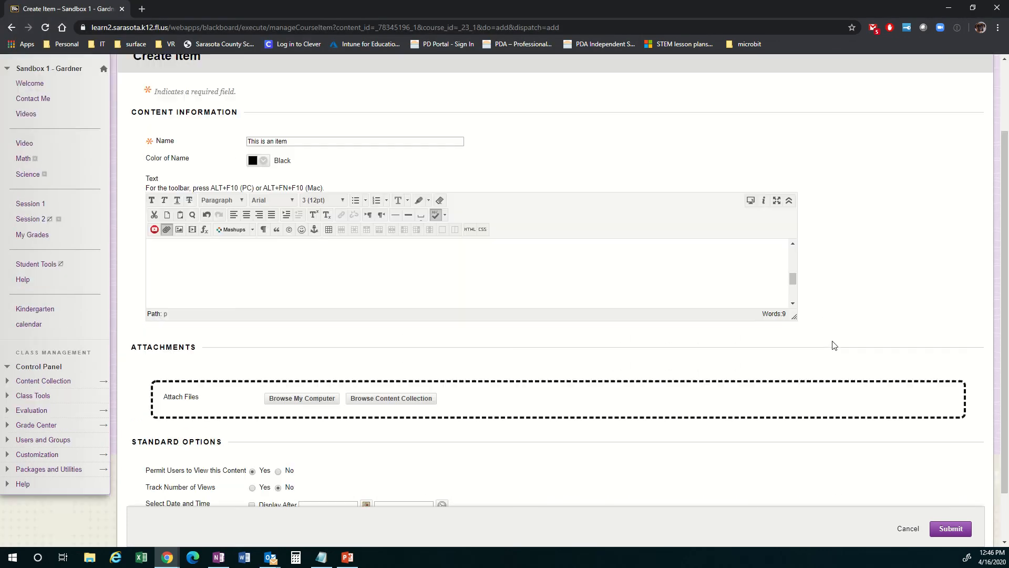
Step: Check the item's text and PDF link, and submit the new item to the Topic 1 folder
scroll(359, 258, up, 3)
scroll(820, 257, up, 2)
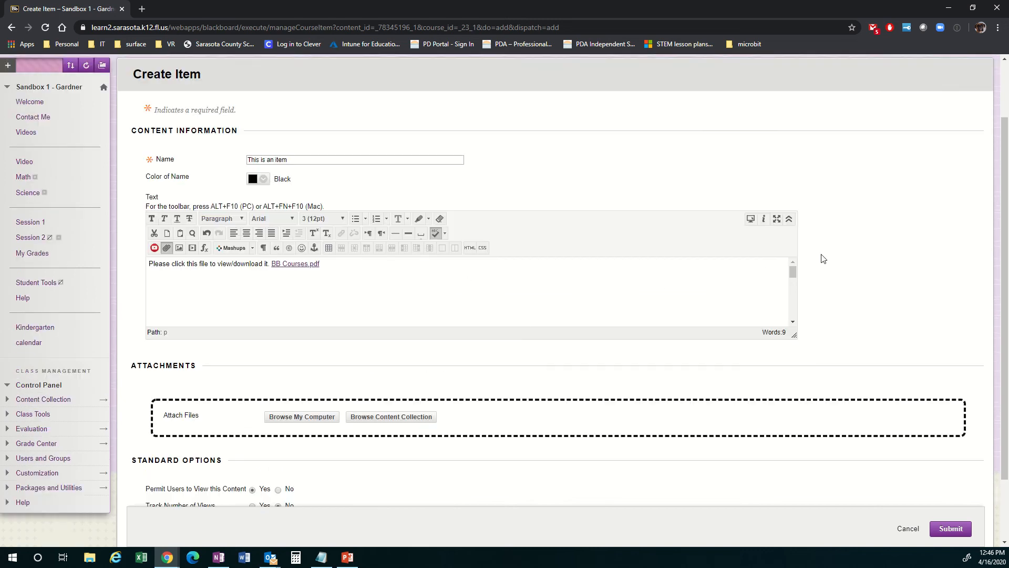
scroll(941, 316, down, 3)
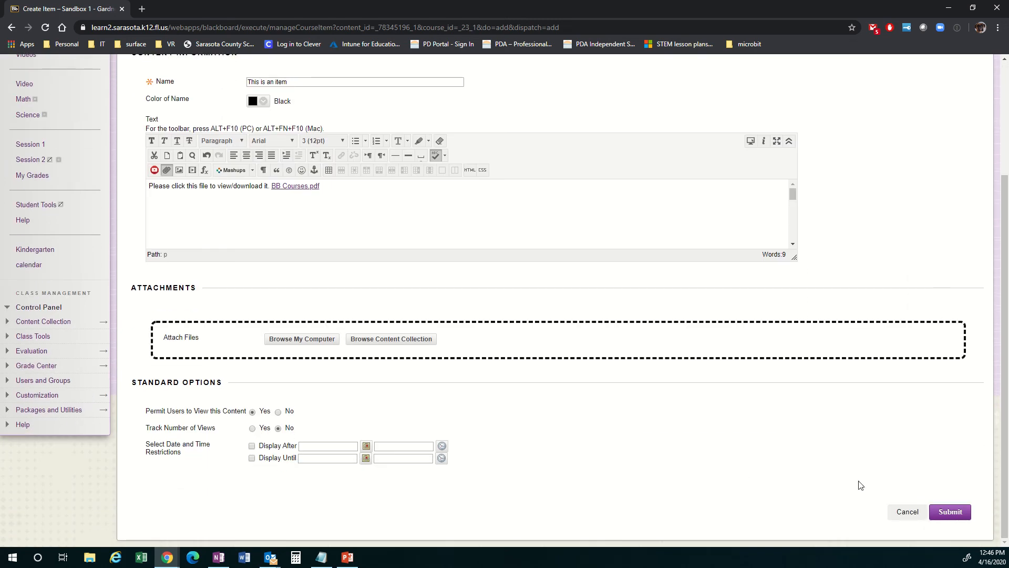
click(951, 512)
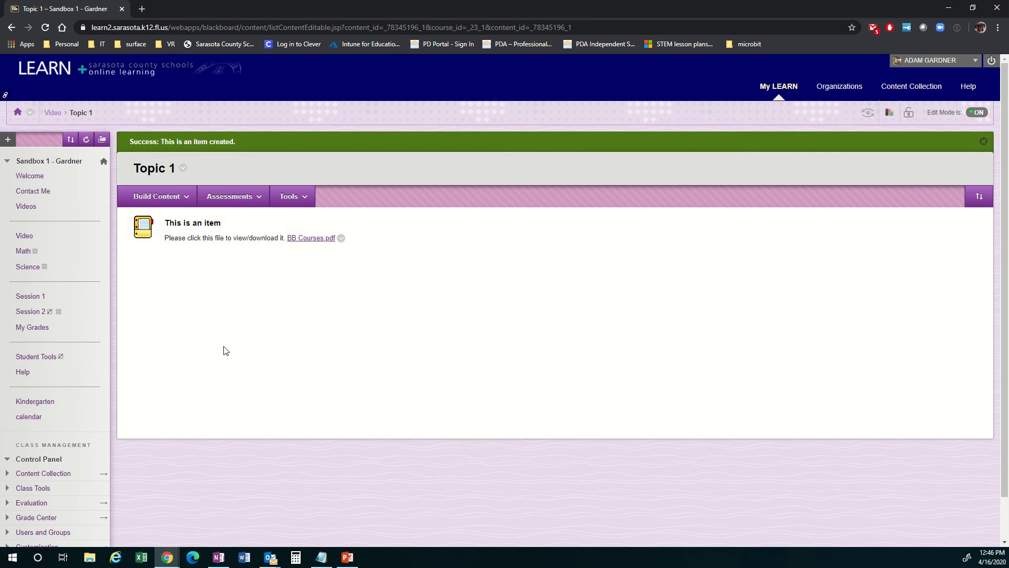
Step: Start a new assignment in the Topic 1 folder named "Assignment 1" with the instructions "Please do this...."
click(156, 196)
click(241, 199)
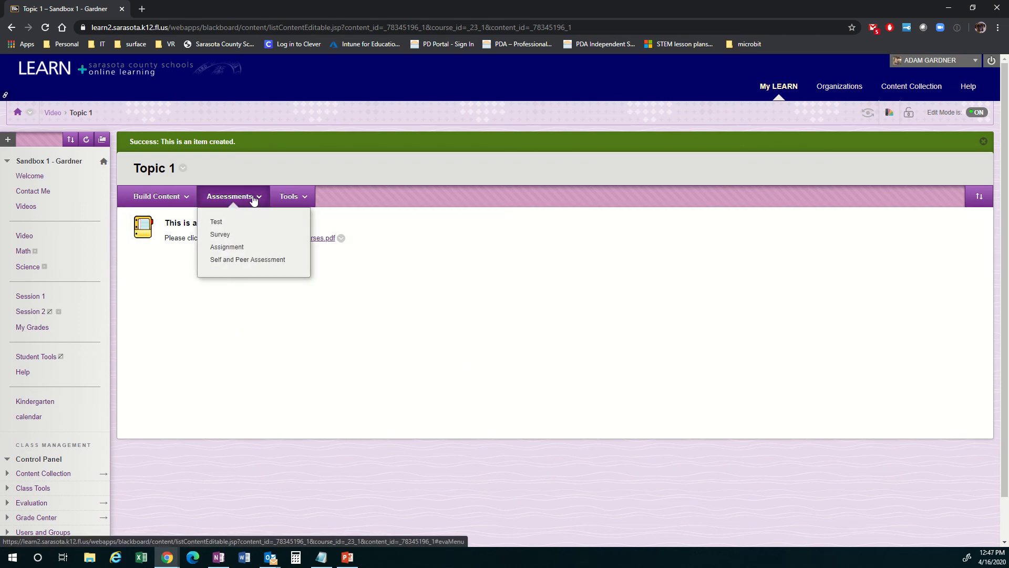
click(235, 249)
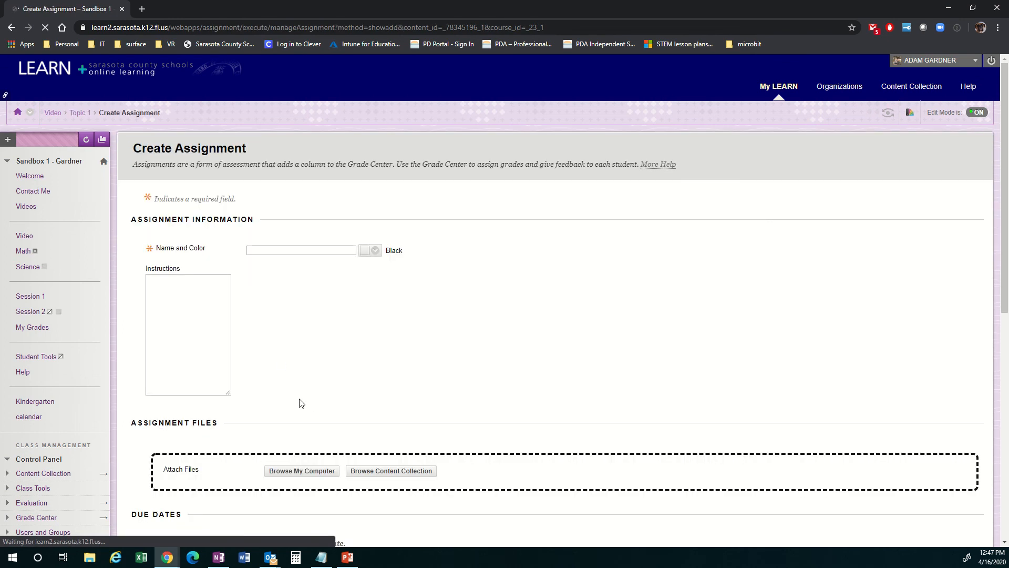
click(255, 250)
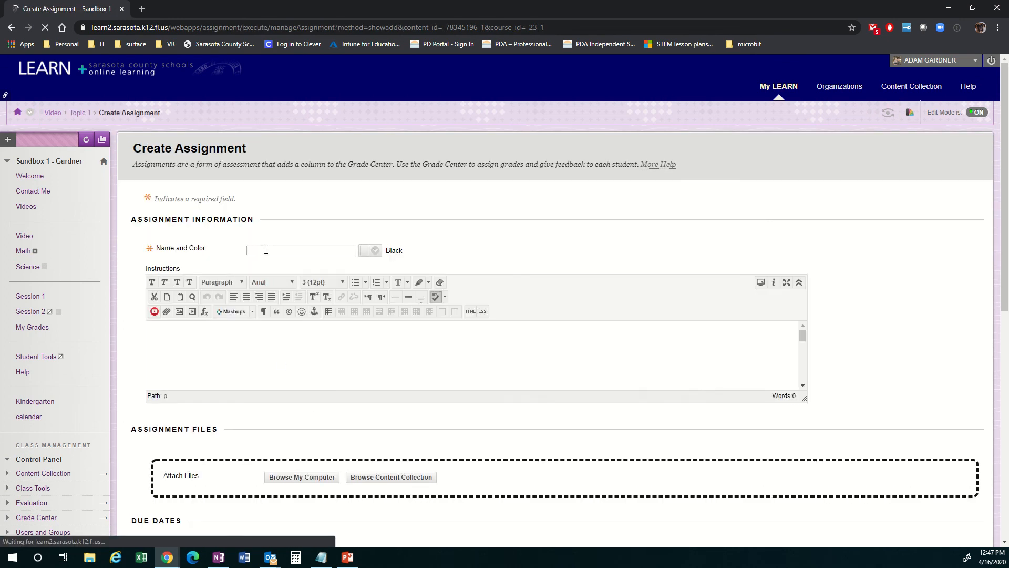
text(Assignment 1)
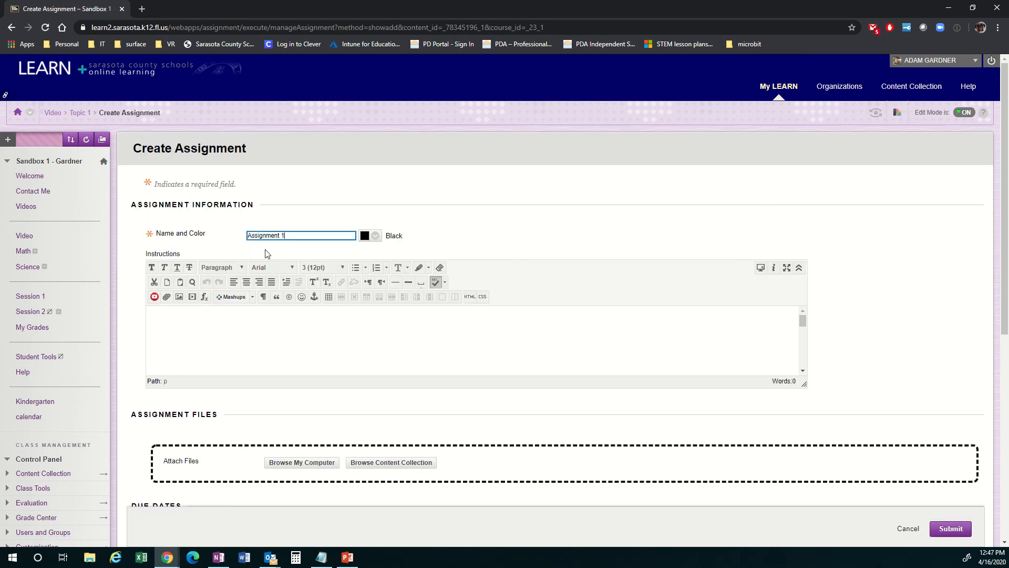
click(197, 332)
text(P)
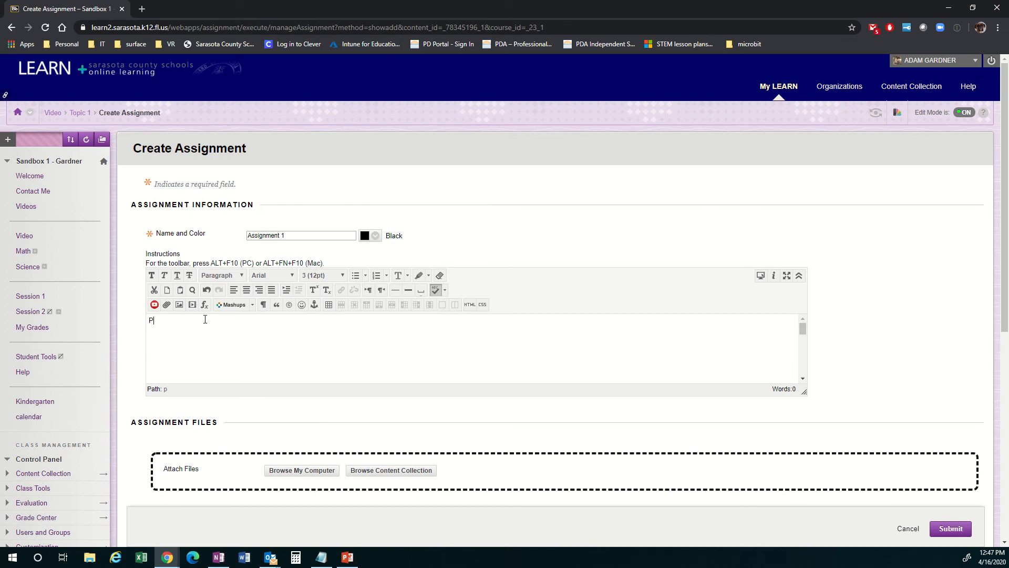
text(lease dp)
key(BackSpace)
key(BackSpace)
text(o this.)
Step: Enable the assignment's due date and set it to 04/17/2020
scroll(887, 275, down, 2)
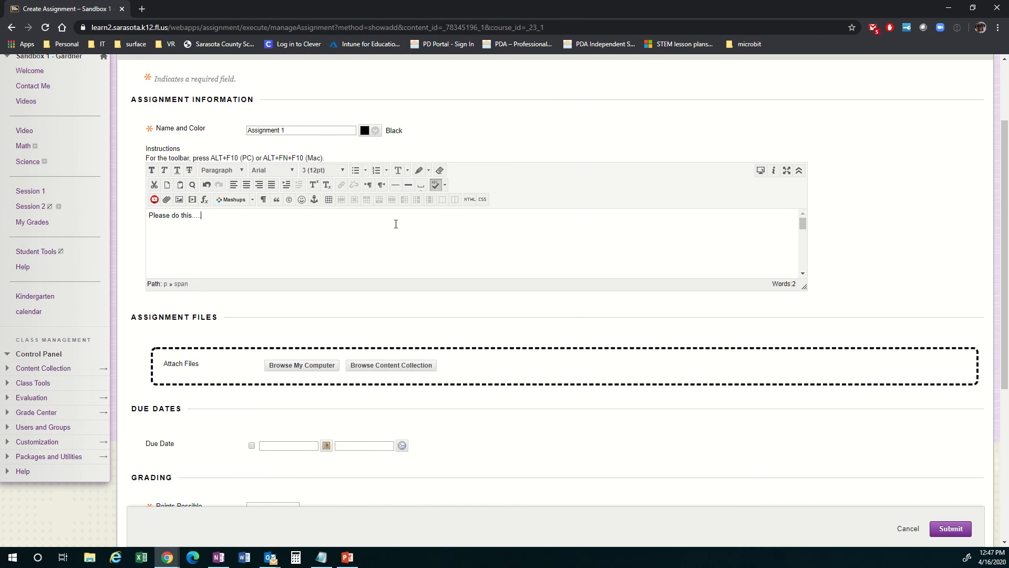
scroll(475, 349, down, 1)
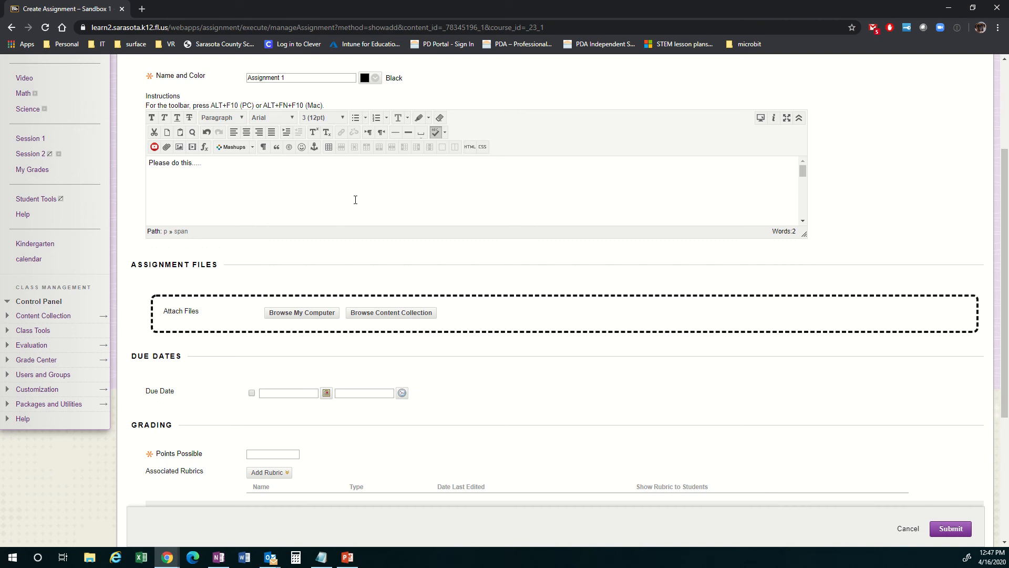
scroll(355, 200, down, 2)
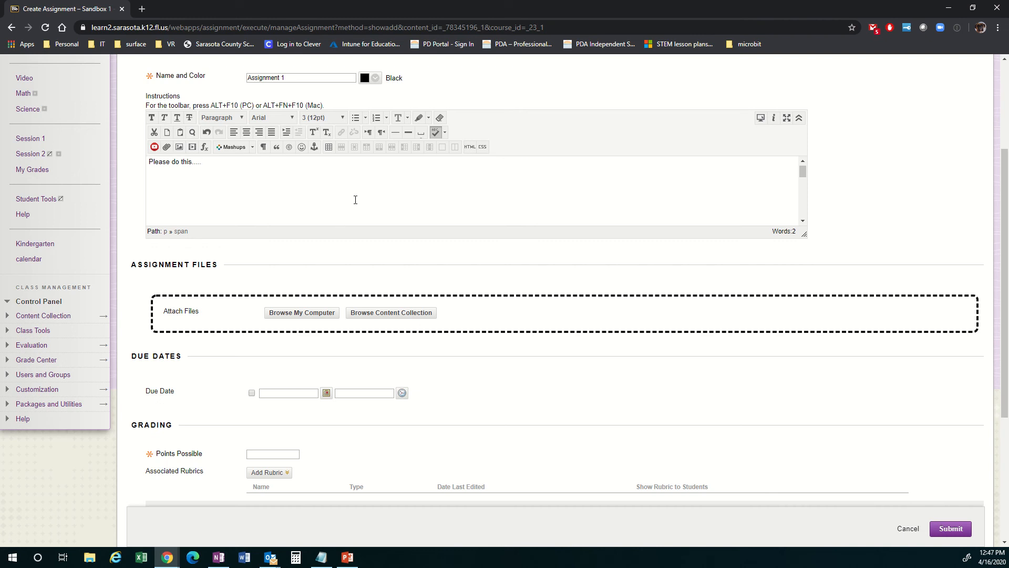
click(252, 393)
click(325, 393)
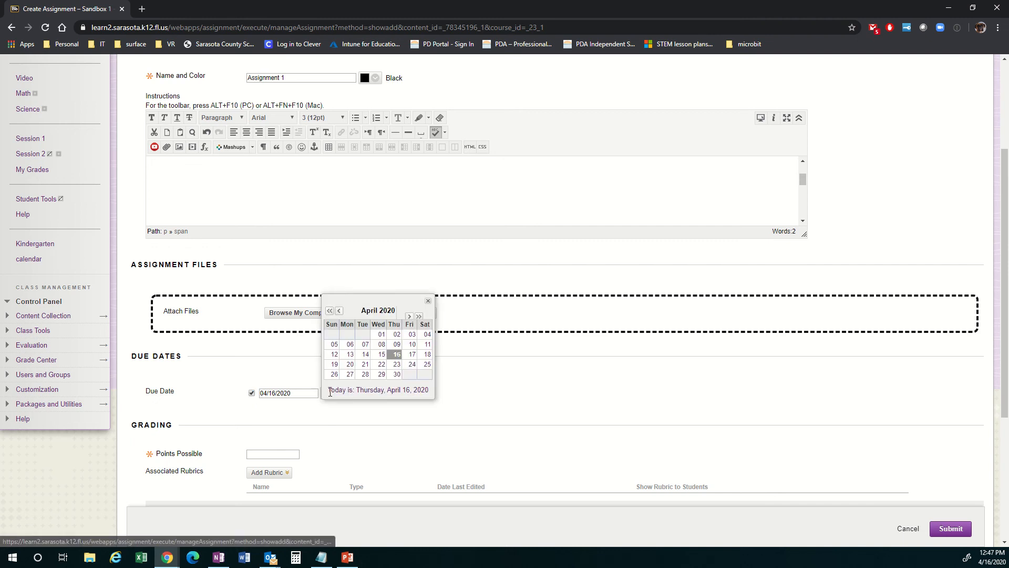
click(413, 354)
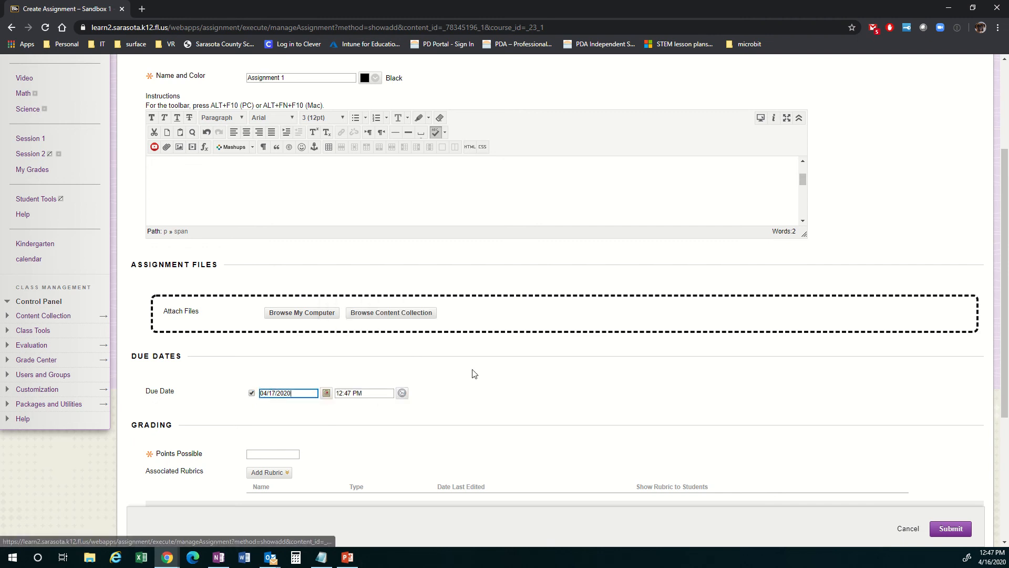
Step: Set the assignment's points possible to 1
scroll(498, 375, down, 2)
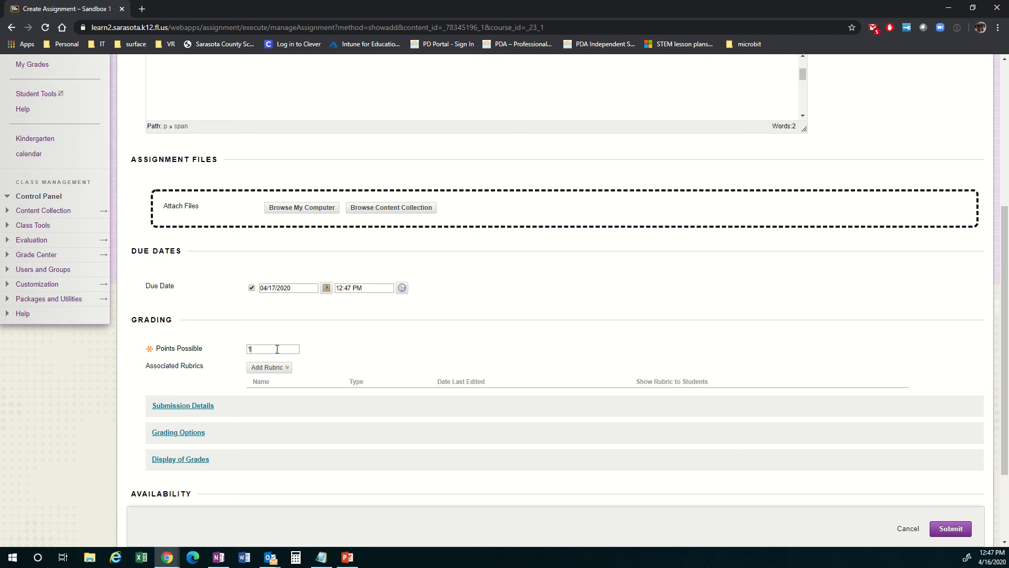
click(277, 349)
click(403, 340)
Step: Expand the assignment's submission details and set the number of attempts to Unlimited Attempts
scroll(520, 319, down, 1)
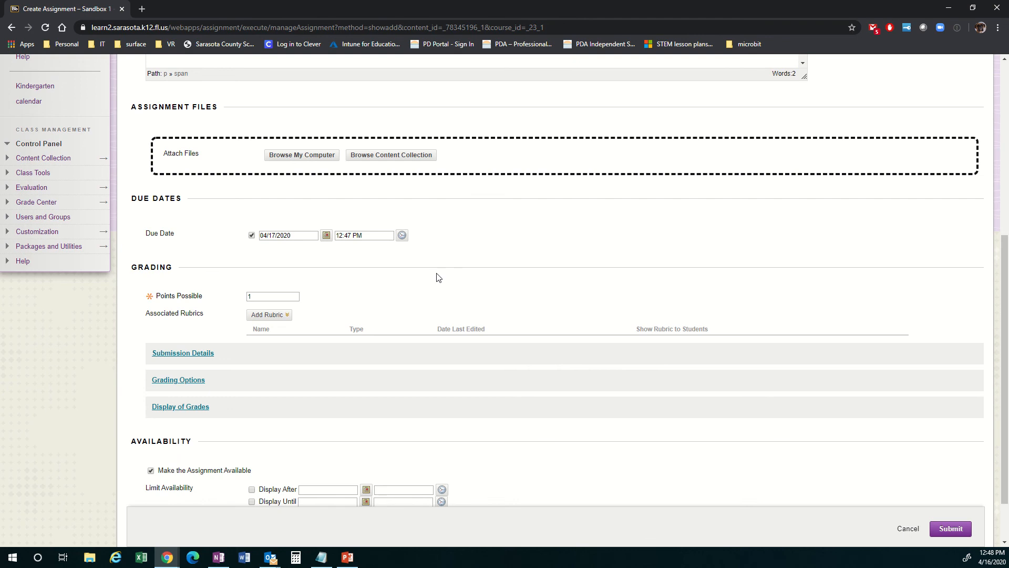
scroll(503, 273, down, 1)
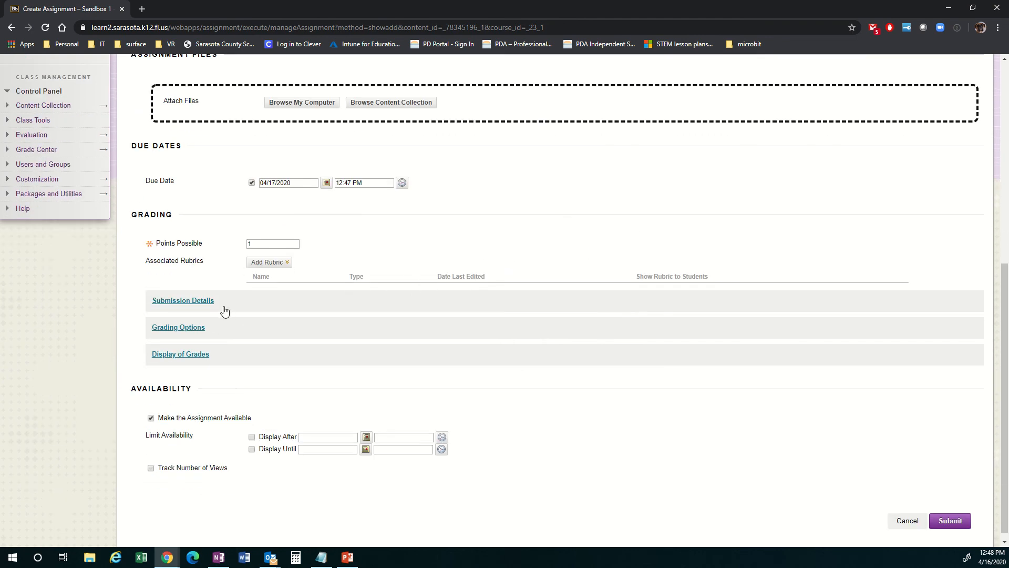
click(176, 304)
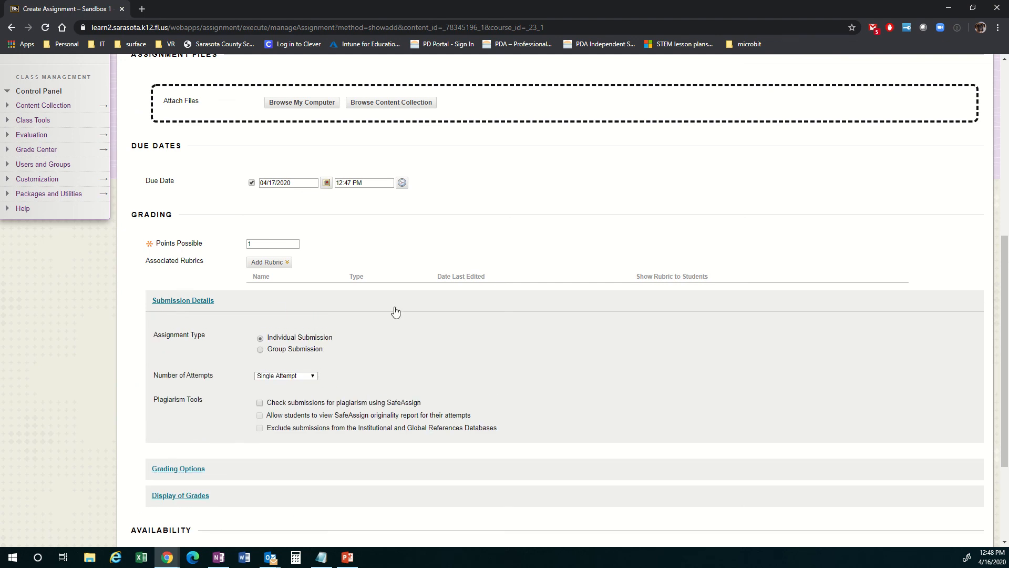
scroll(691, 314, down, 1)
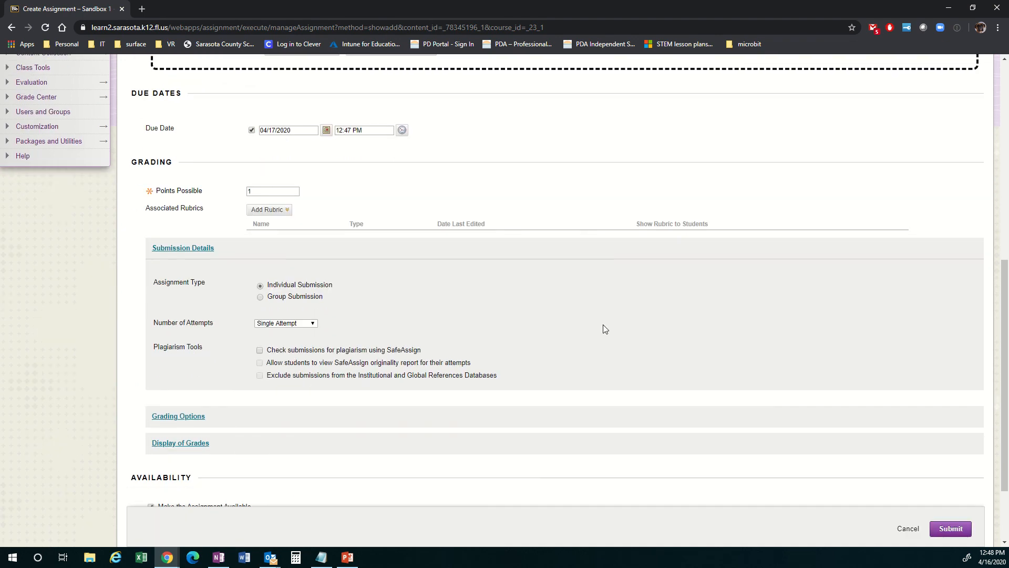
click(312, 323)
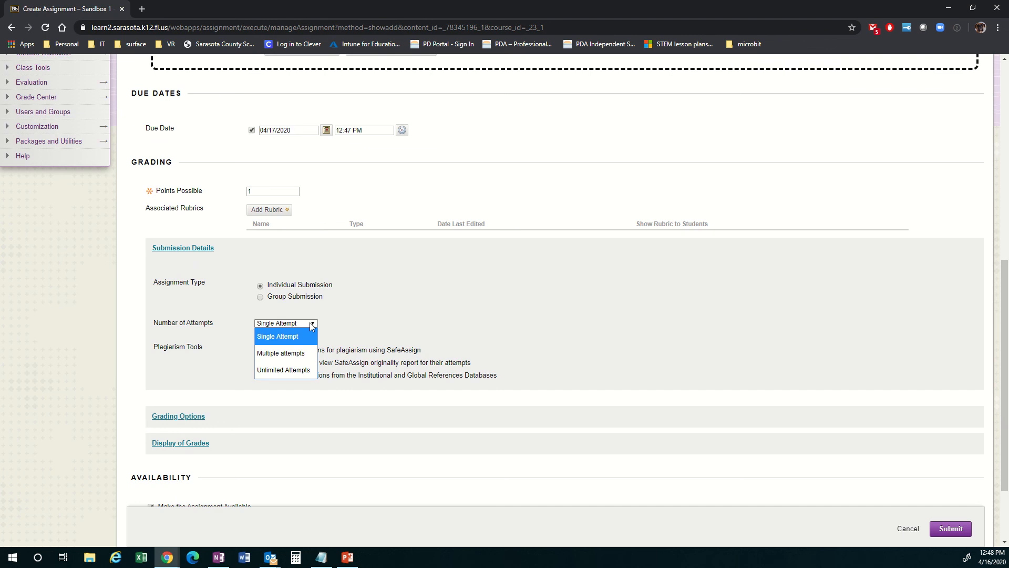
click(295, 371)
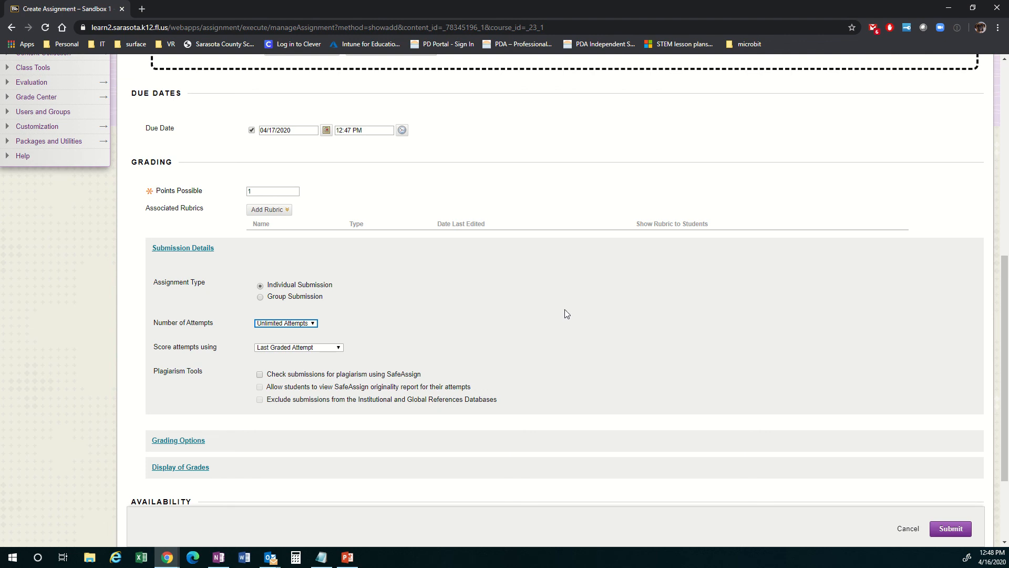
Step: Review the assignment's grading, availability and due date settings, and its instructions text
scroll(578, 308, down, 1)
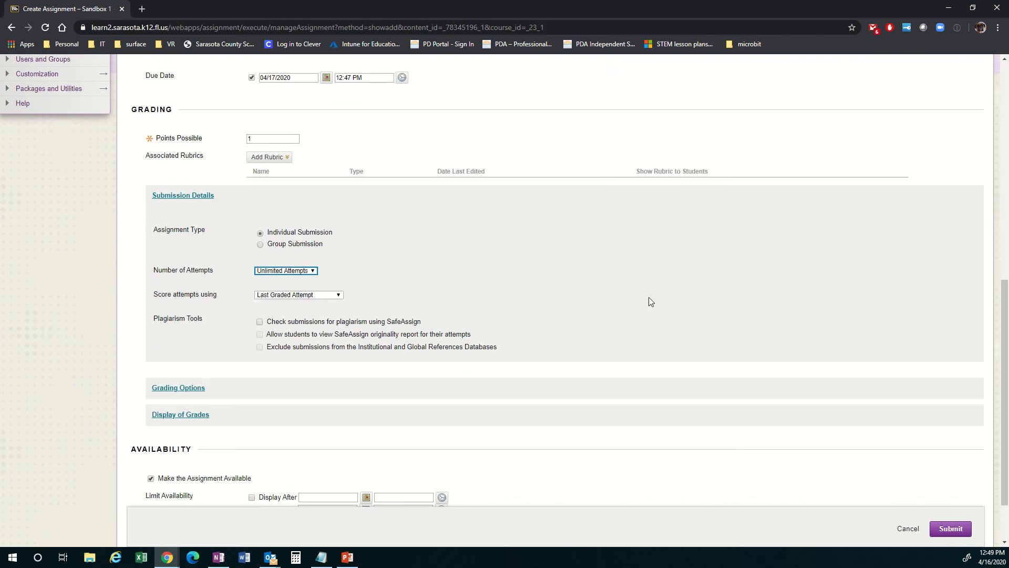
scroll(650, 302, down, 1)
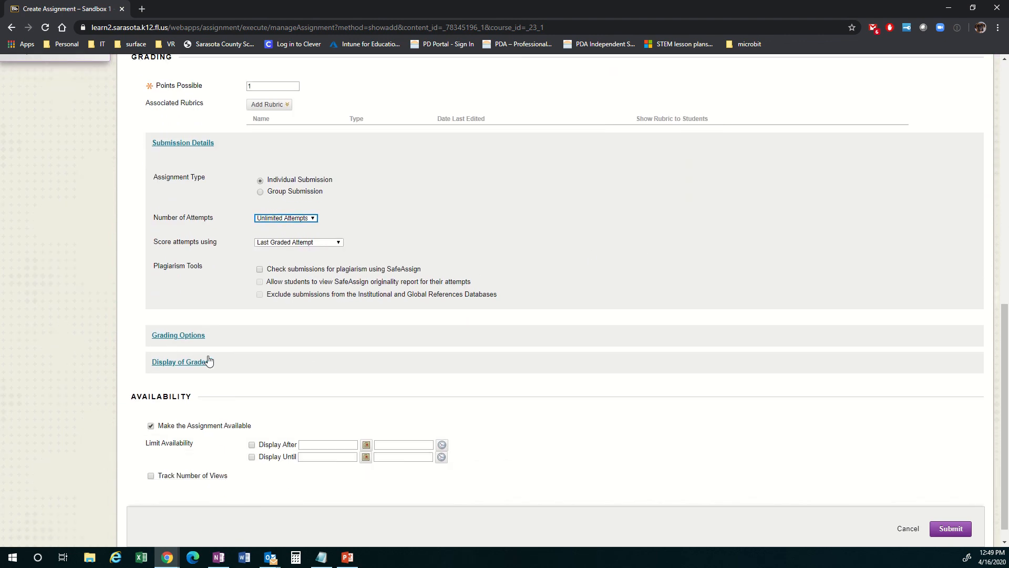
scroll(573, 321, down, 1)
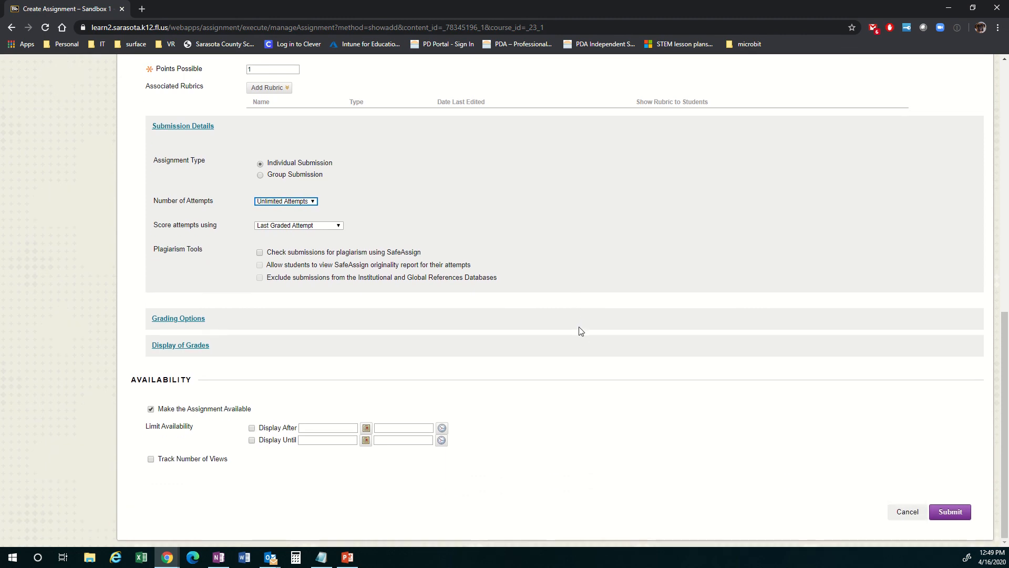
scroll(490, 273, up, 2)
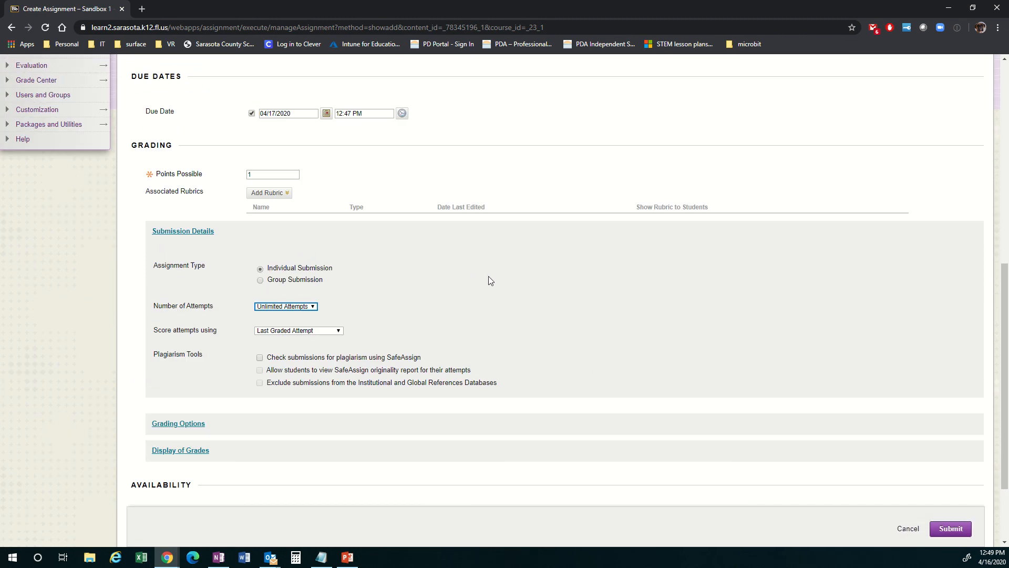
scroll(489, 280, down, 2)
scroll(493, 281, up, 6)
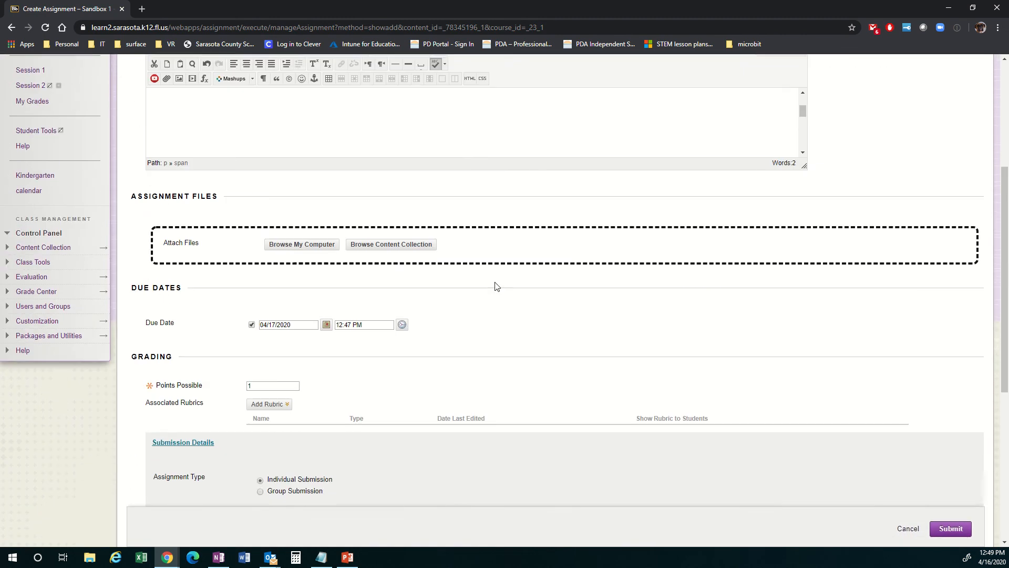
scroll(496, 286, up, 3)
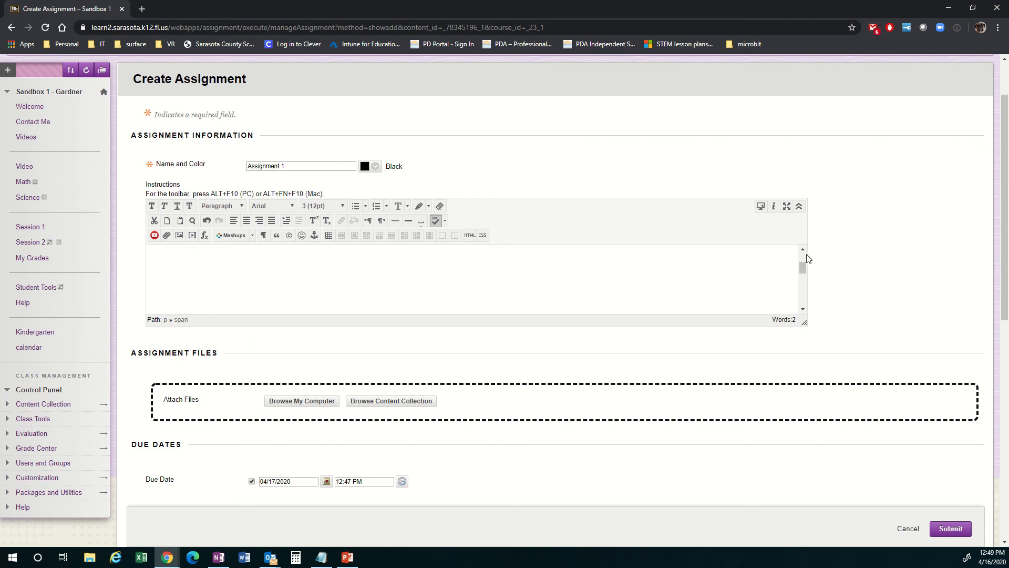
drag(804, 268, 805, 256)
Step: Submit the completed Assignment 1 to the Topic 1 folder
scroll(877, 252, down, 1)
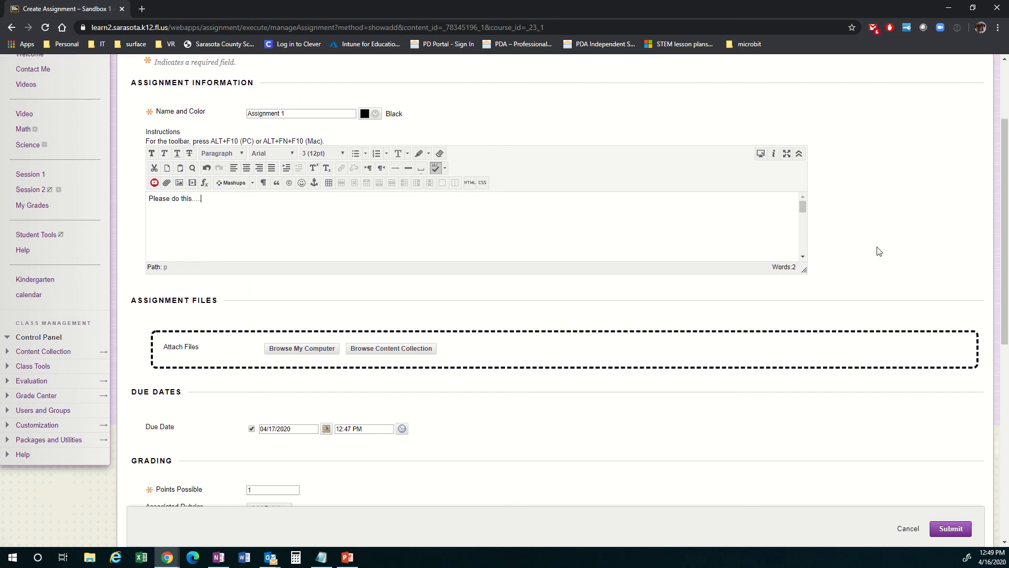
scroll(422, 276, down, 4)
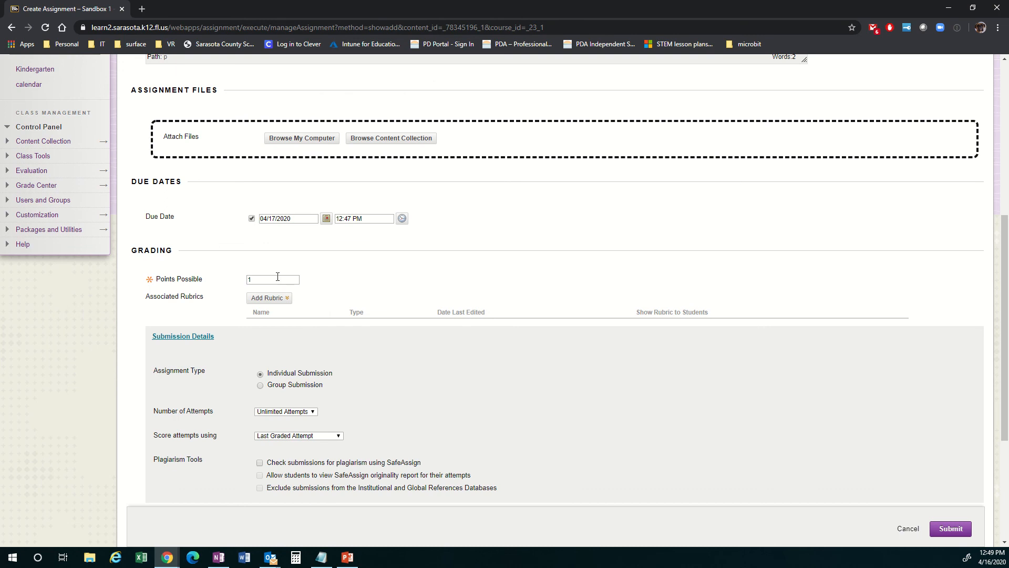
scroll(605, 297, down, 1)
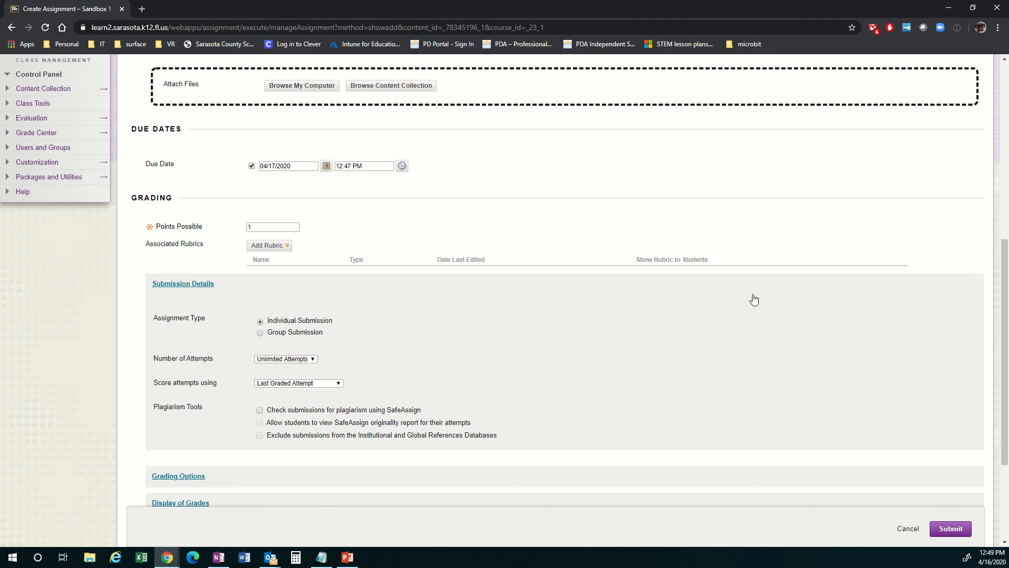
scroll(708, 313, down, 3)
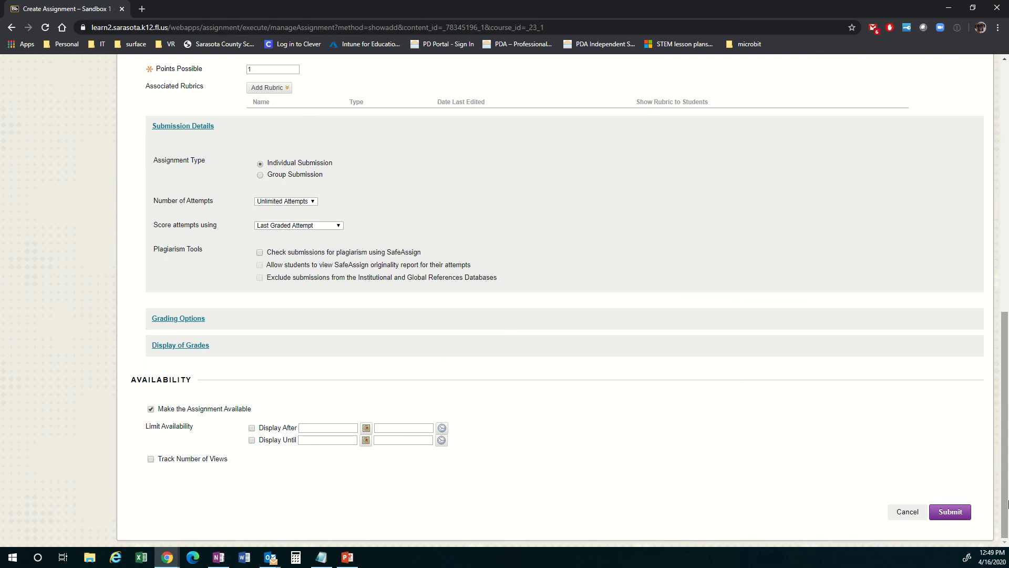
click(961, 516)
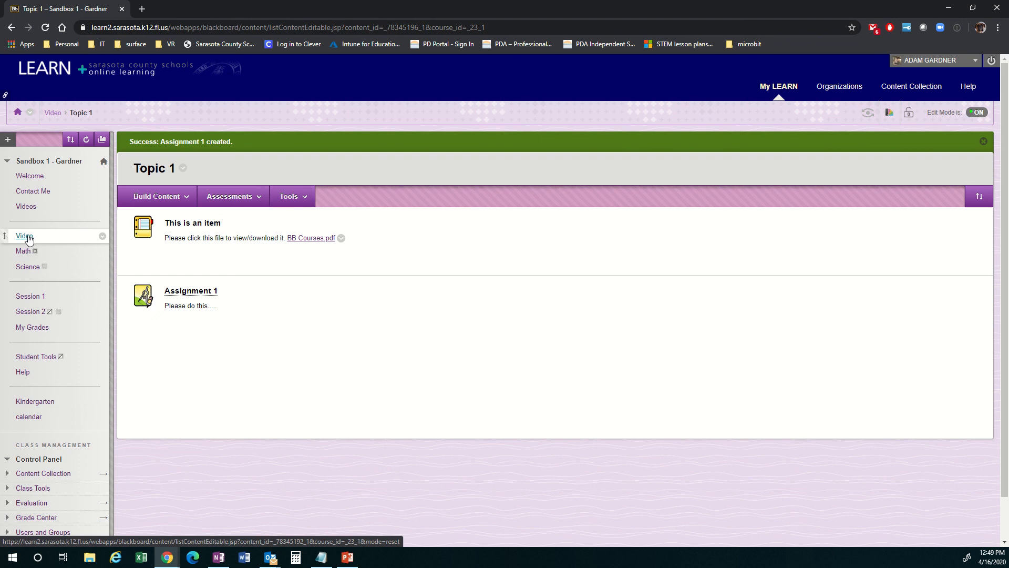
click(8, 140)
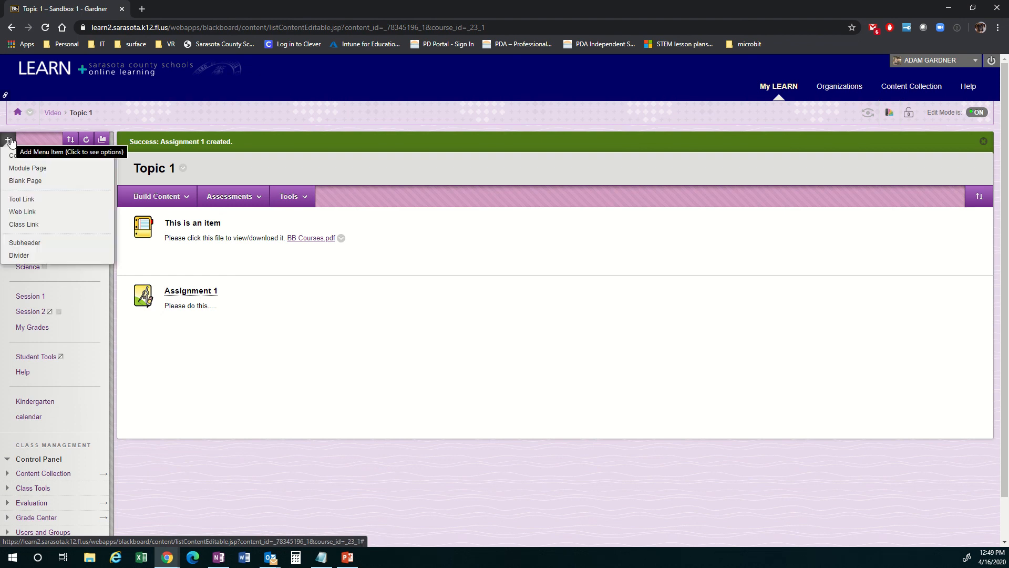
click(8, 140)
click(8, 140)
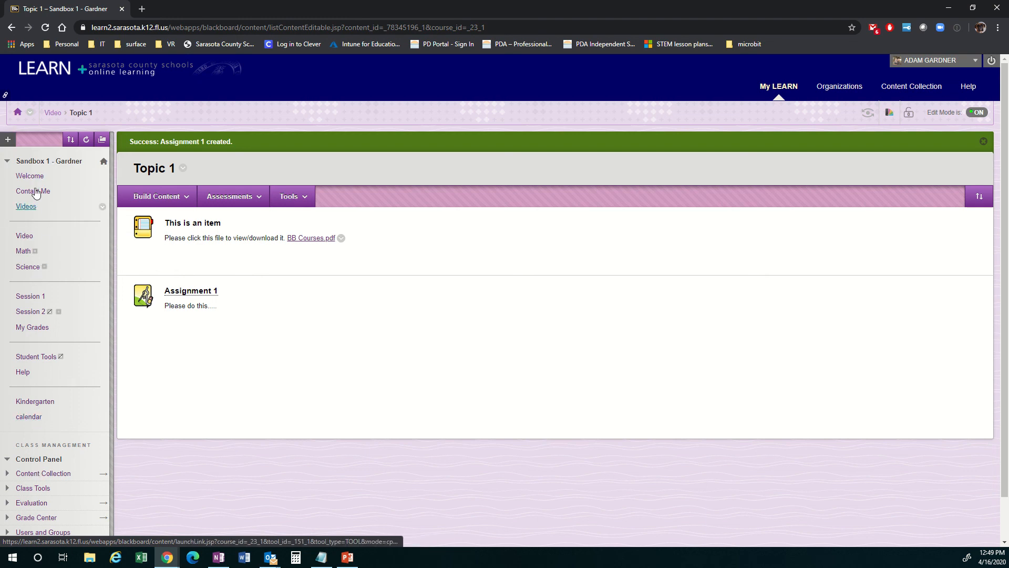
Step: Return to the Video content area and open the Topic 1 folder to view its item and assignment
click(24, 236)
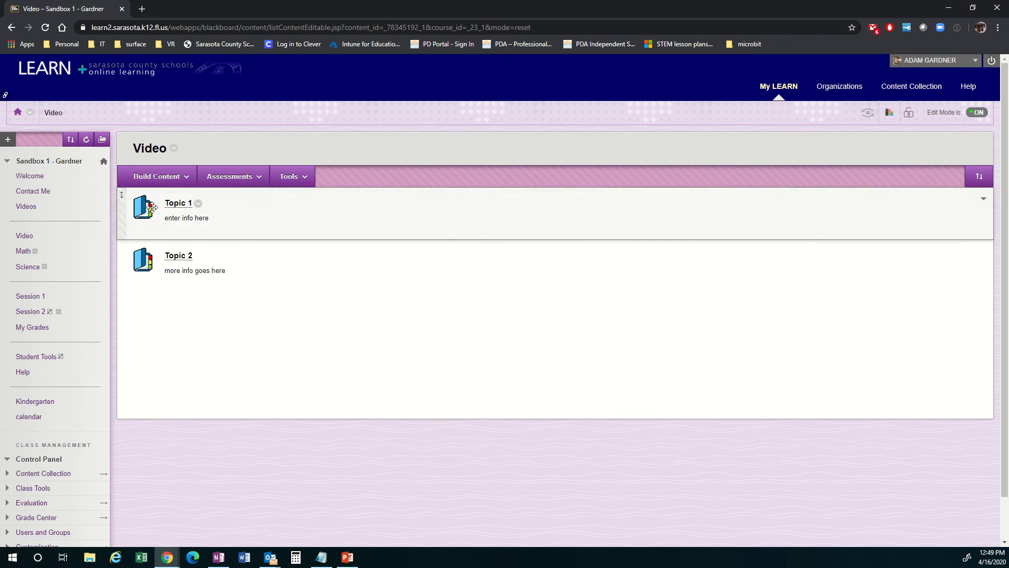
click(185, 177)
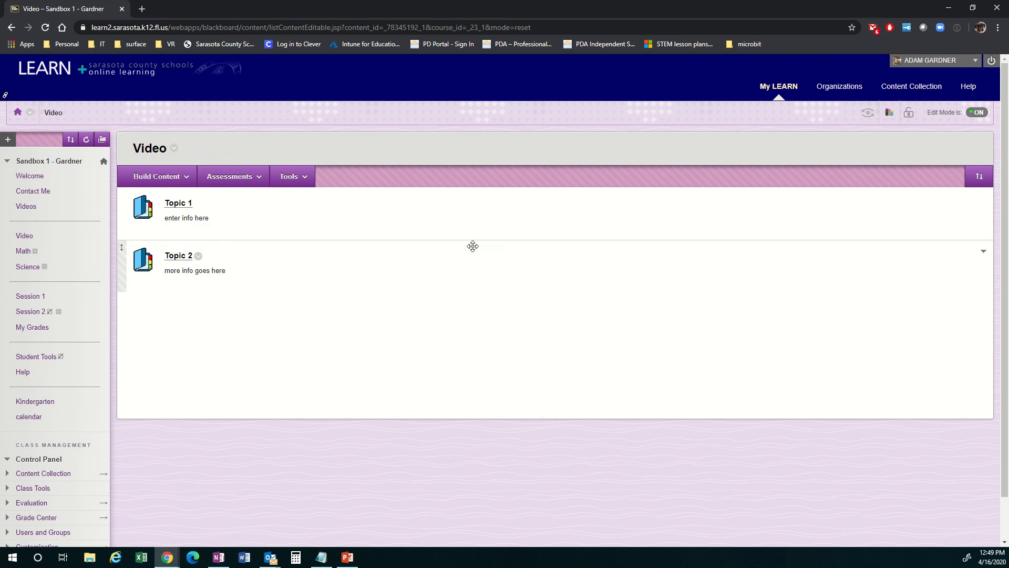
click(179, 204)
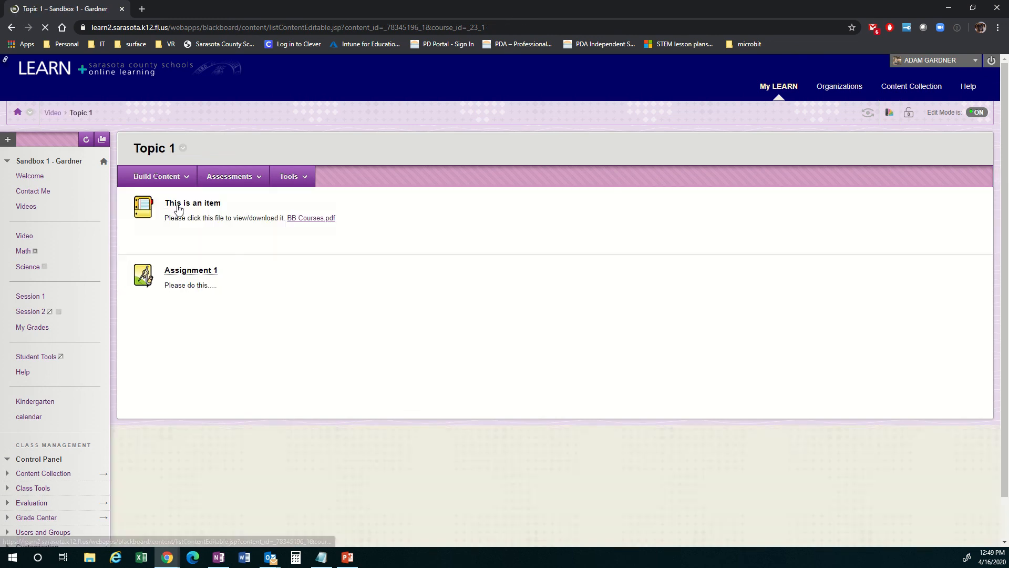